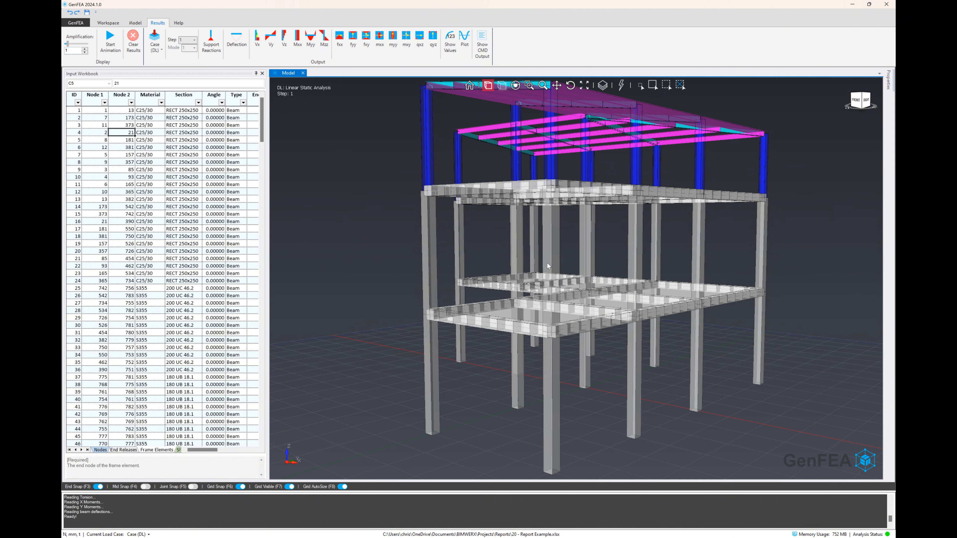
Set the current load case to combination C1
middle_drag(547, 264, 724, 289)
scroll(723, 288, down, 5)
middle_drag(467, 250, 528, 250)
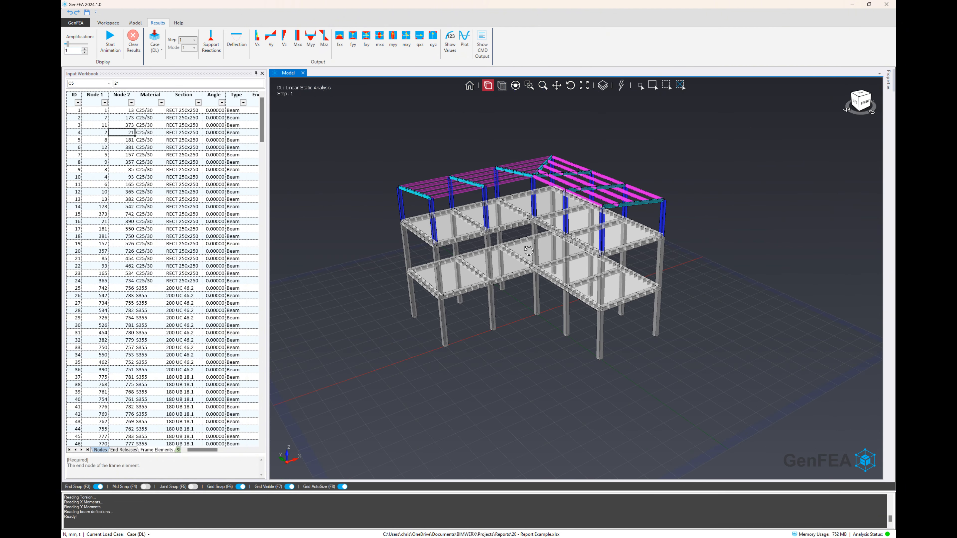
scroll(560, 270, up, 4)
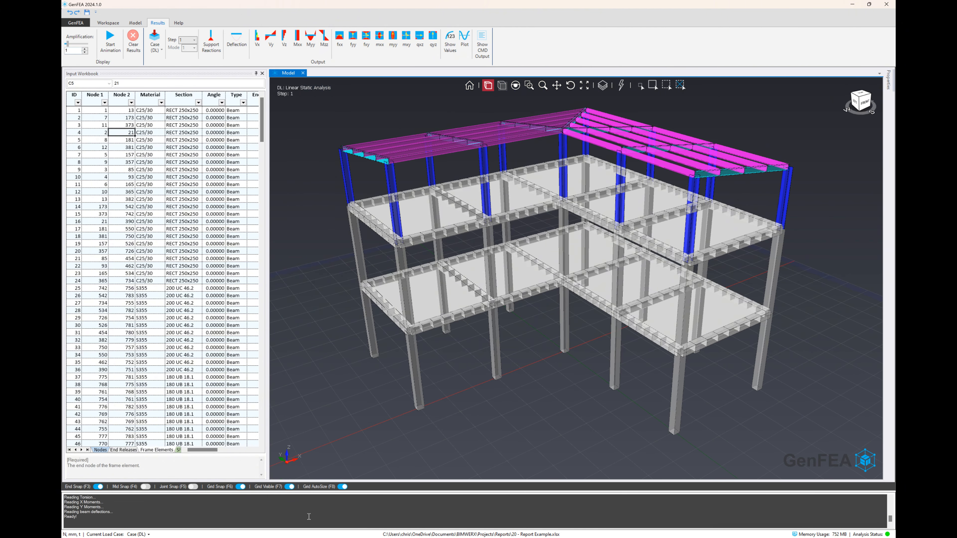
click(148, 534)
click(154, 516)
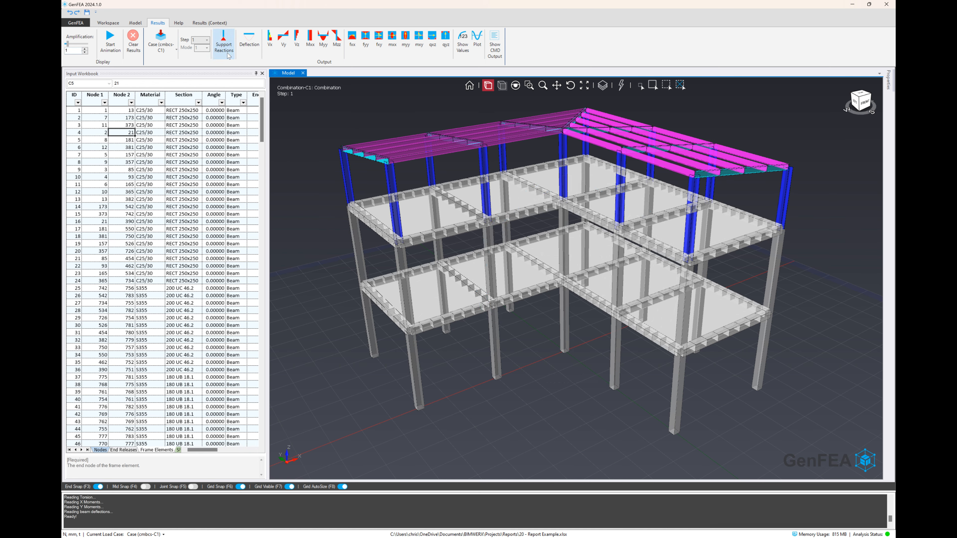
Display and animate the structure's deflections for combination C1, ending with the animation stopped and the results display cleared
click(248, 49)
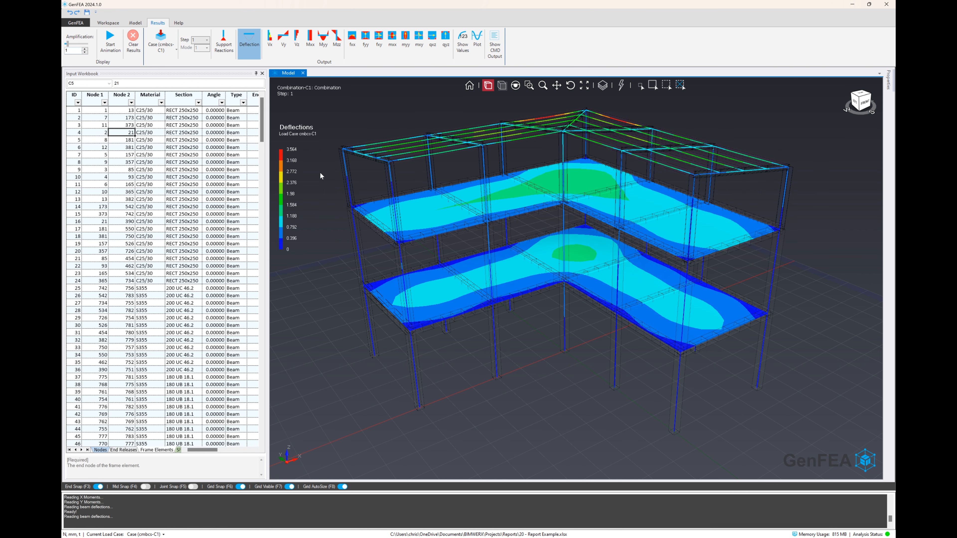
click(109, 43)
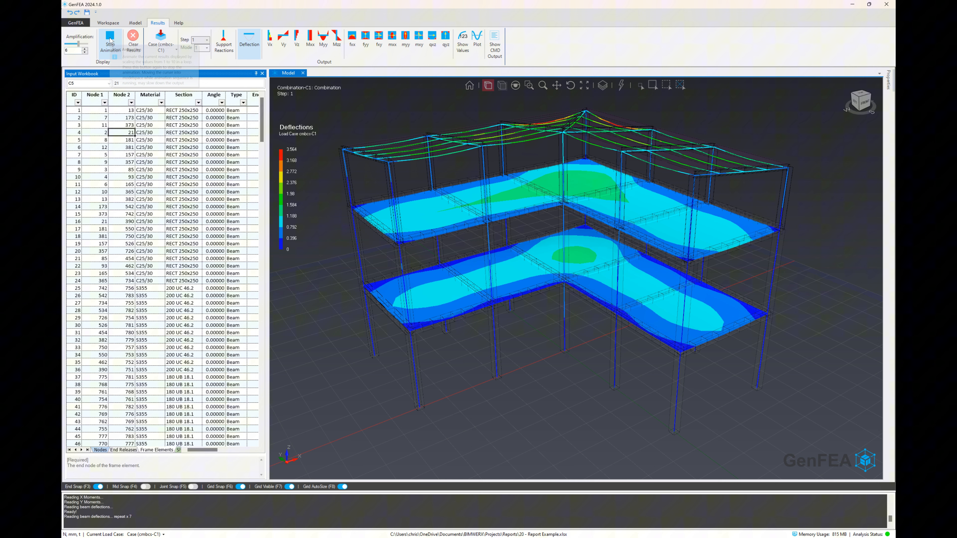
click(110, 40)
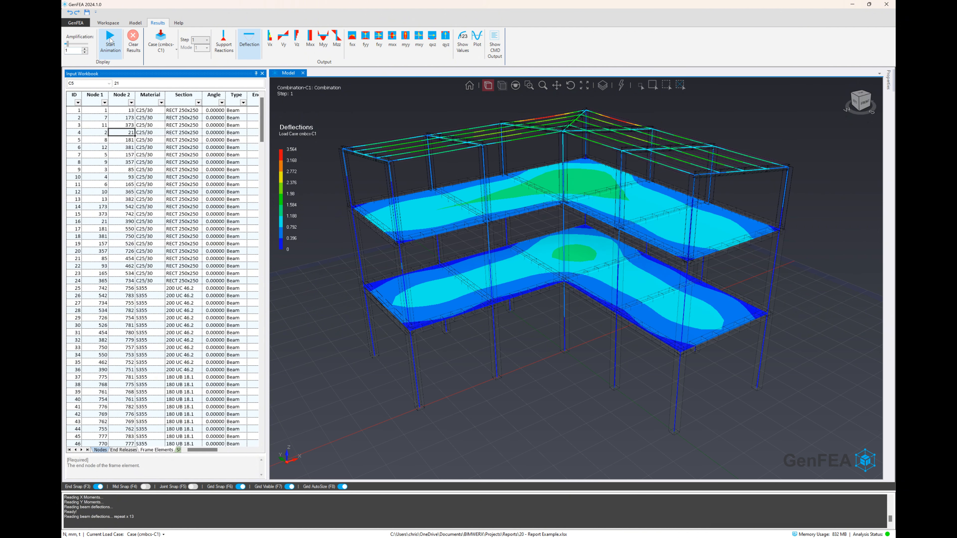
click(367, 48)
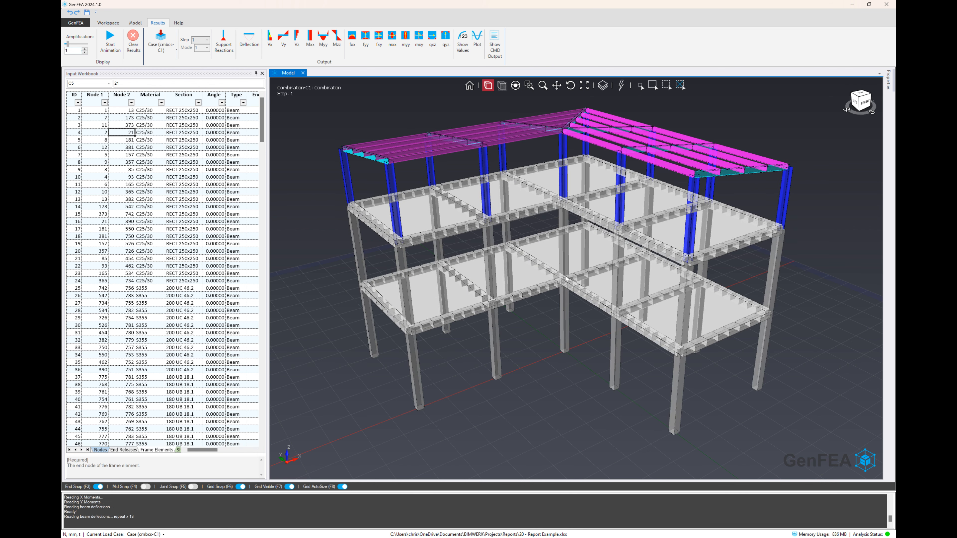
Set the model display's symbol size to 3
click(135, 22)
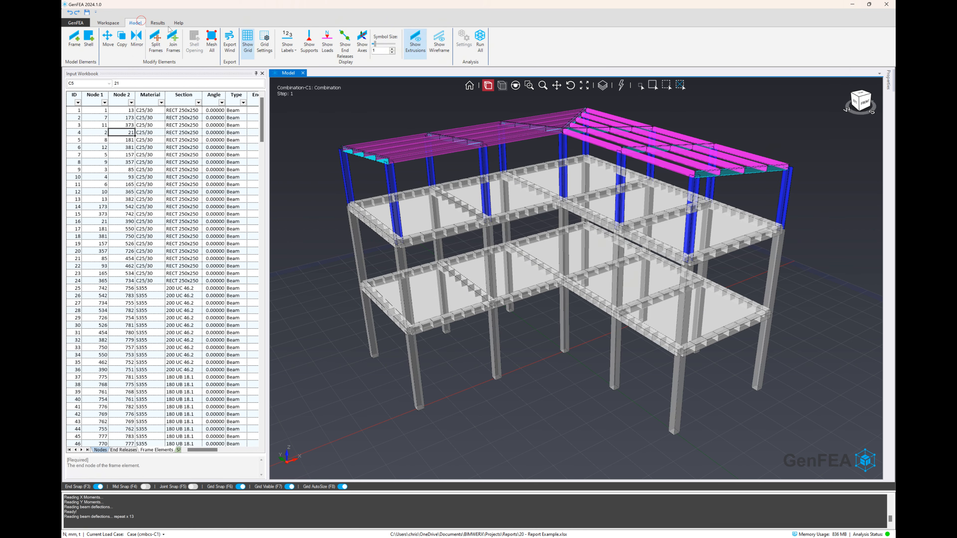
click(392, 49)
click(392, 49)
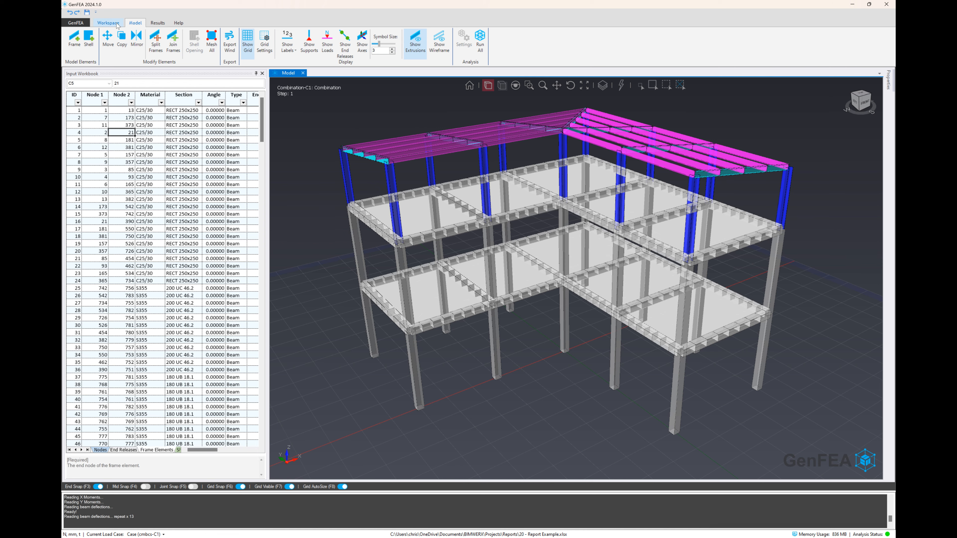
Open the Design Pad and collapse the Input Workbook to enlarge the working area
click(108, 23)
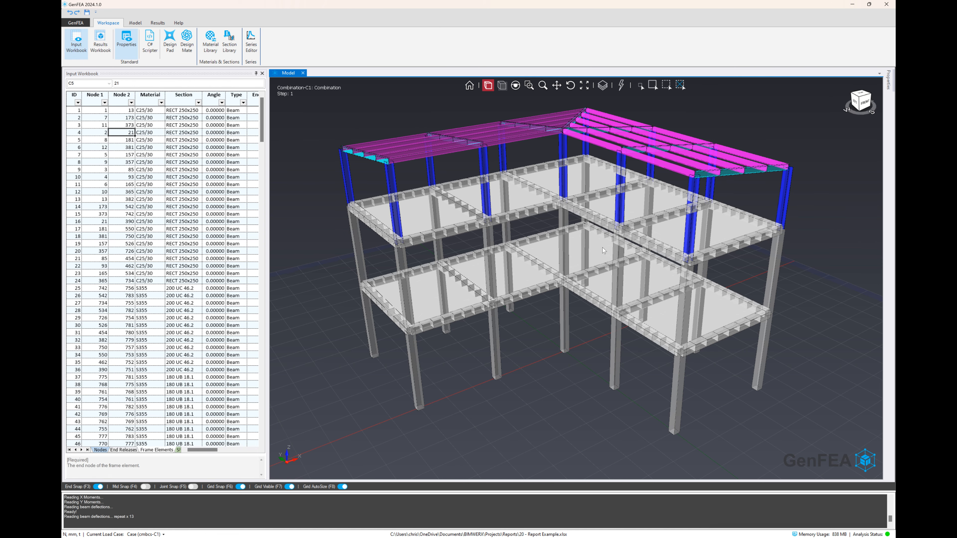
middle_drag(604, 251, 595, 248)
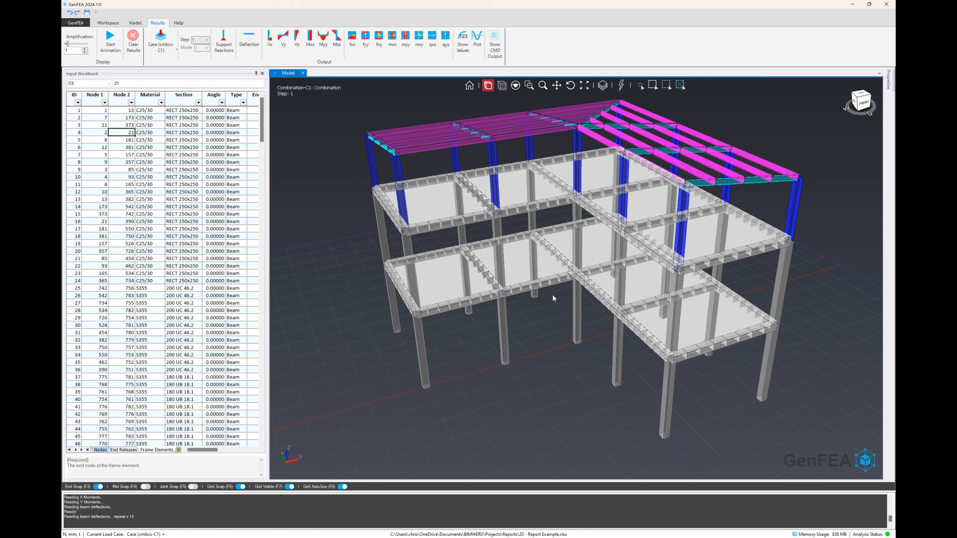
scroll(553, 300, down, 1)
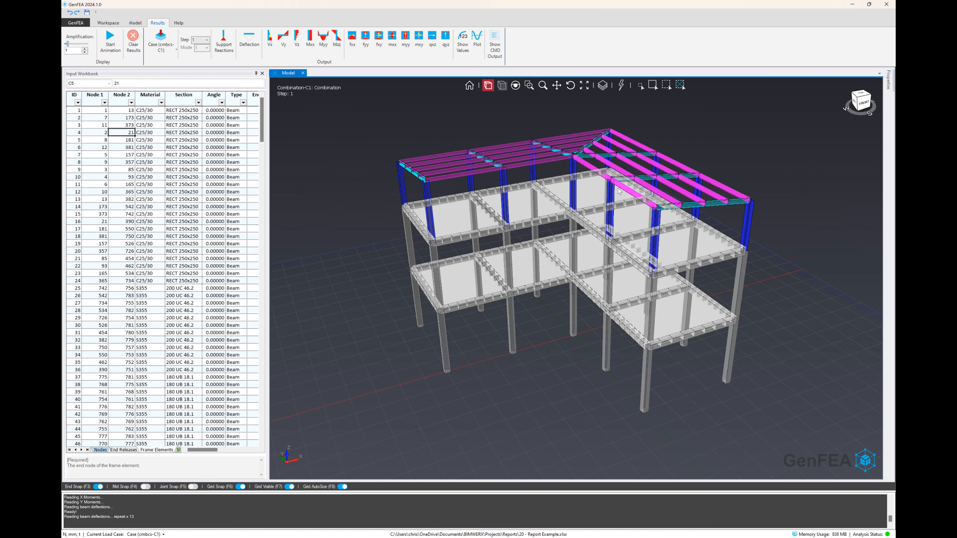
scroll(616, 185, up, 1)
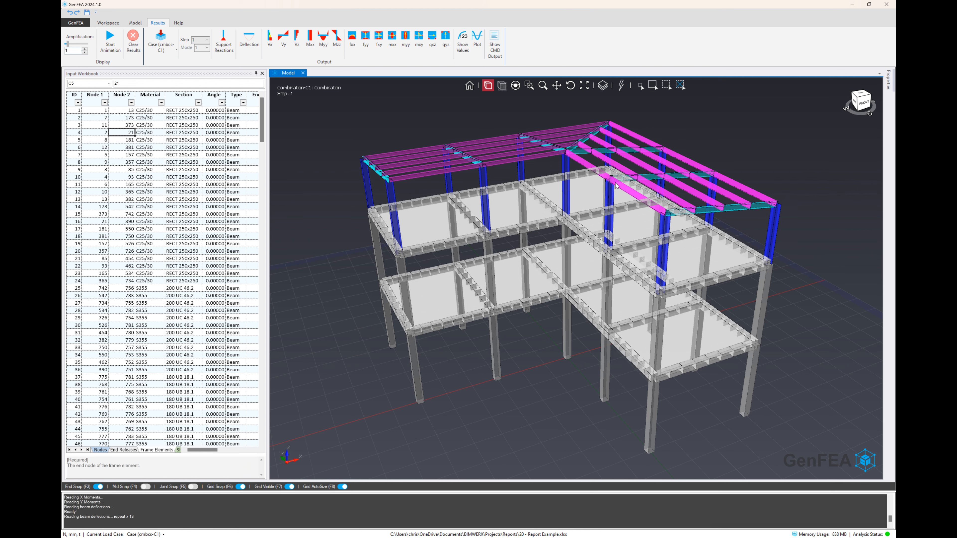
click(109, 23)
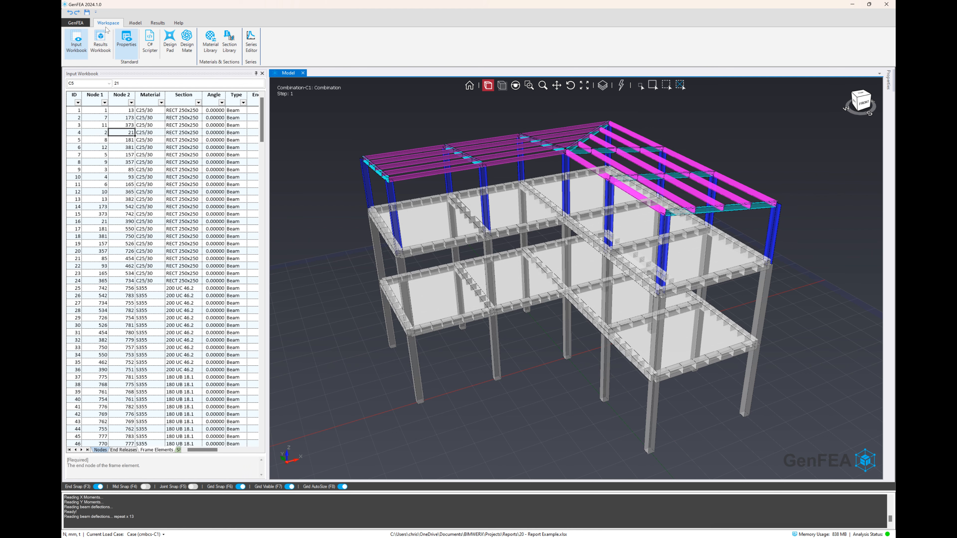
click(170, 48)
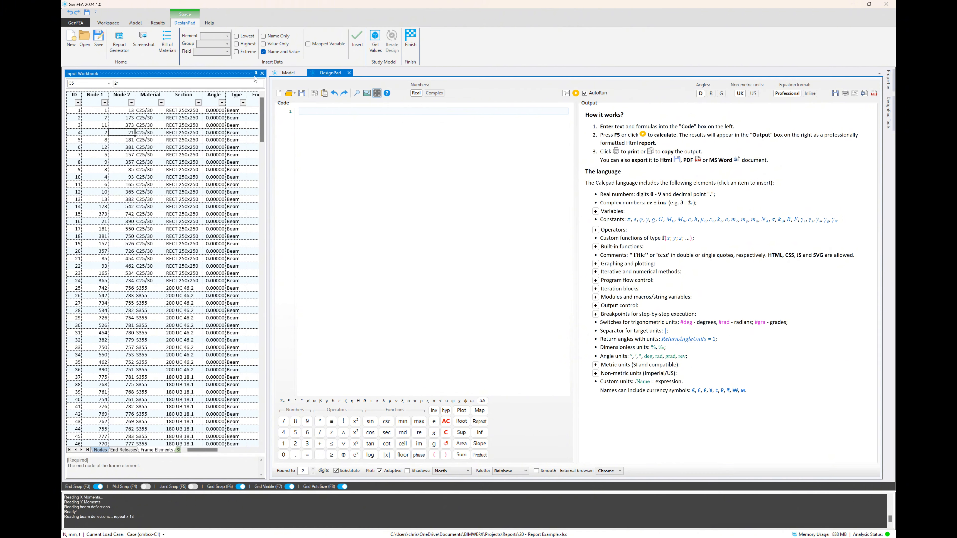
click(256, 73)
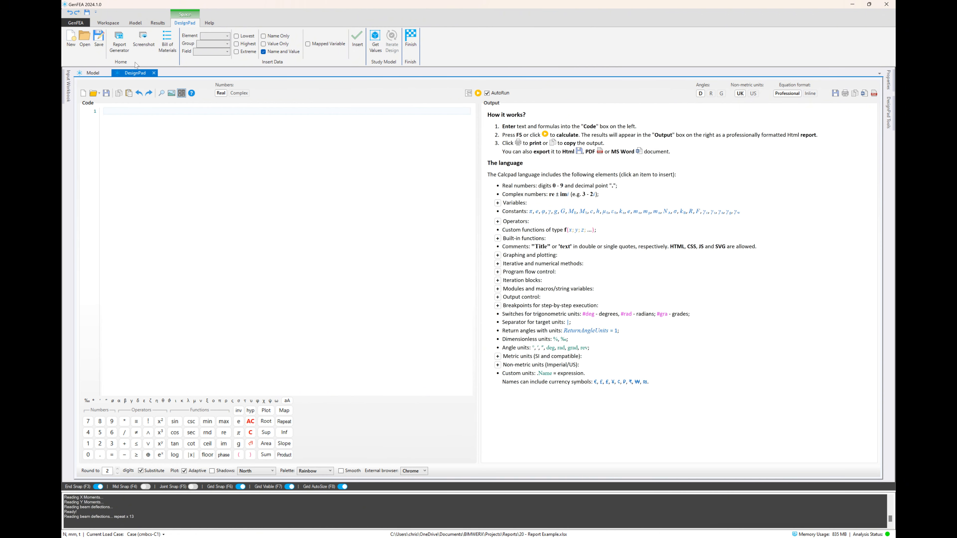
Generate a design report for all design groups with the default sections and summary tables only, replacing the previous report data
click(119, 41)
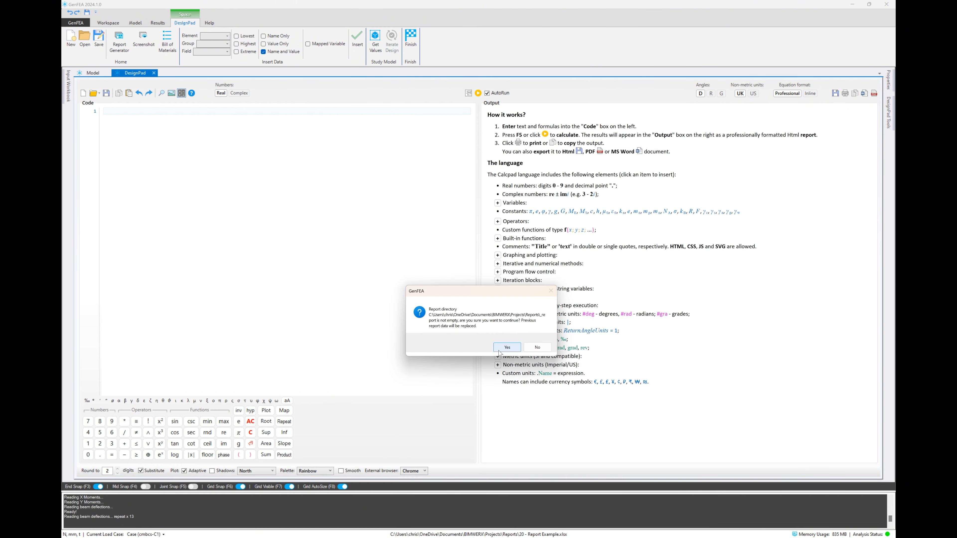
click(507, 347)
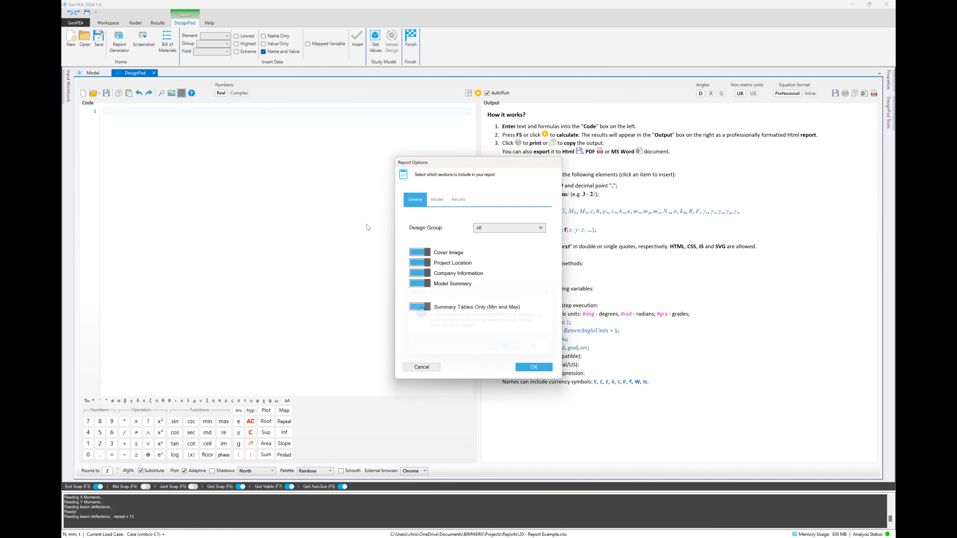
click(437, 199)
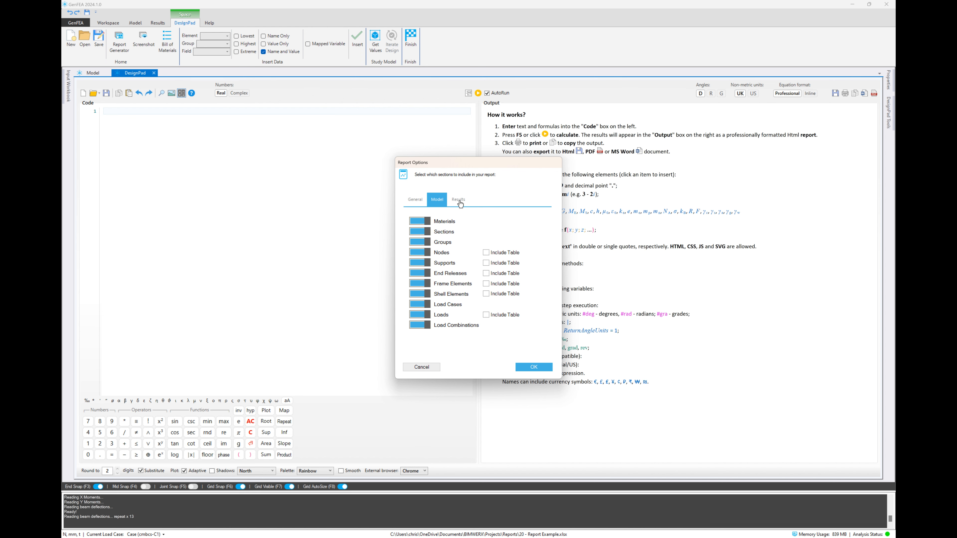
click(460, 202)
click(416, 203)
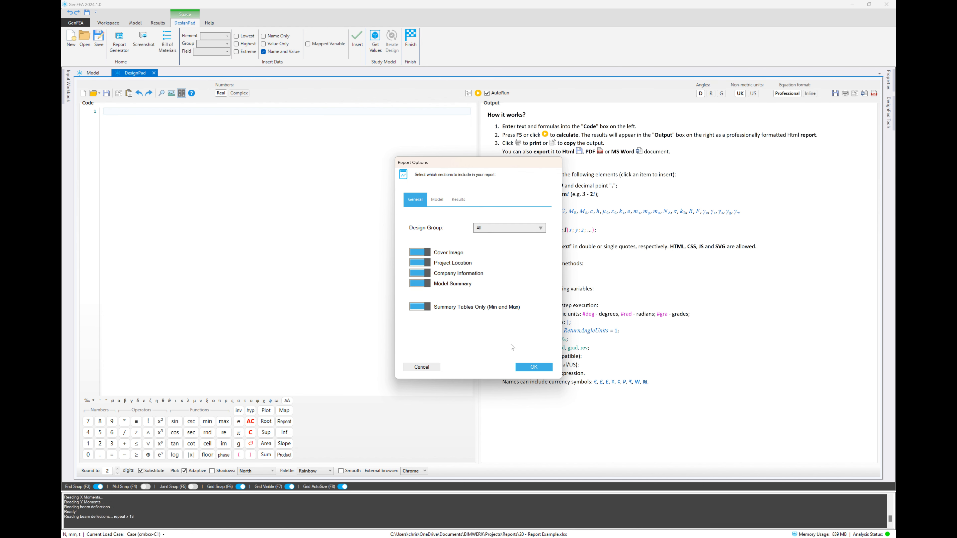
click(531, 368)
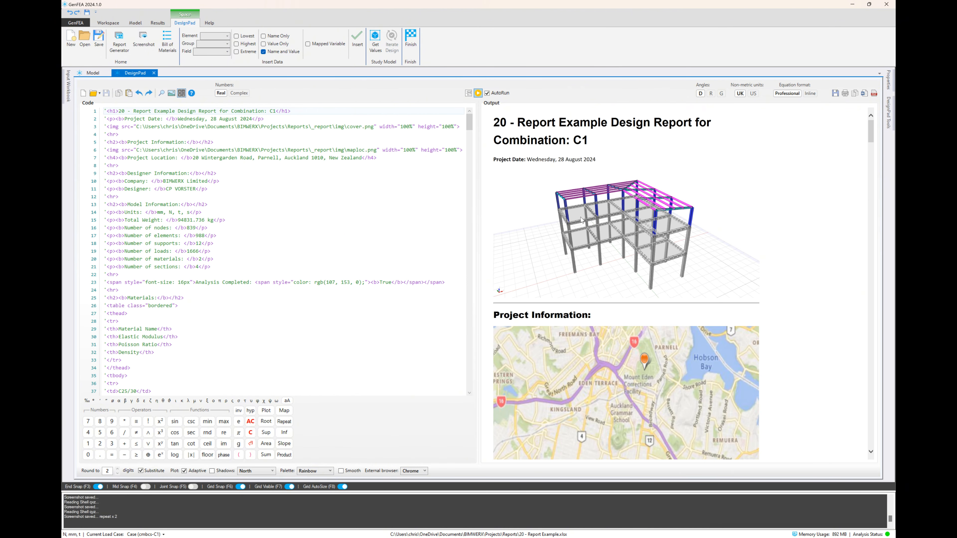
Review the generated report from the project information through the model sections to the frame and shell force outputs
scroll(581, 220, down, 15)
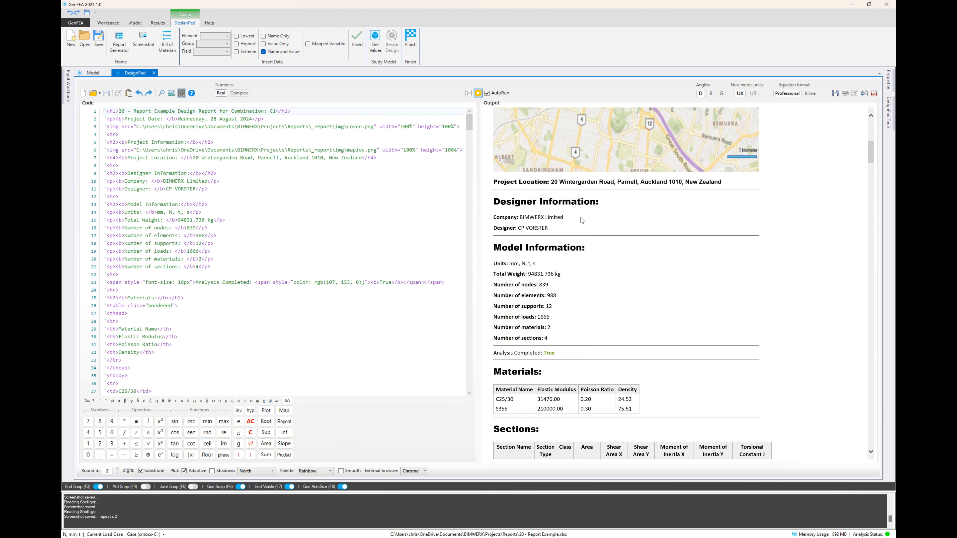
scroll(581, 219, down, 12)
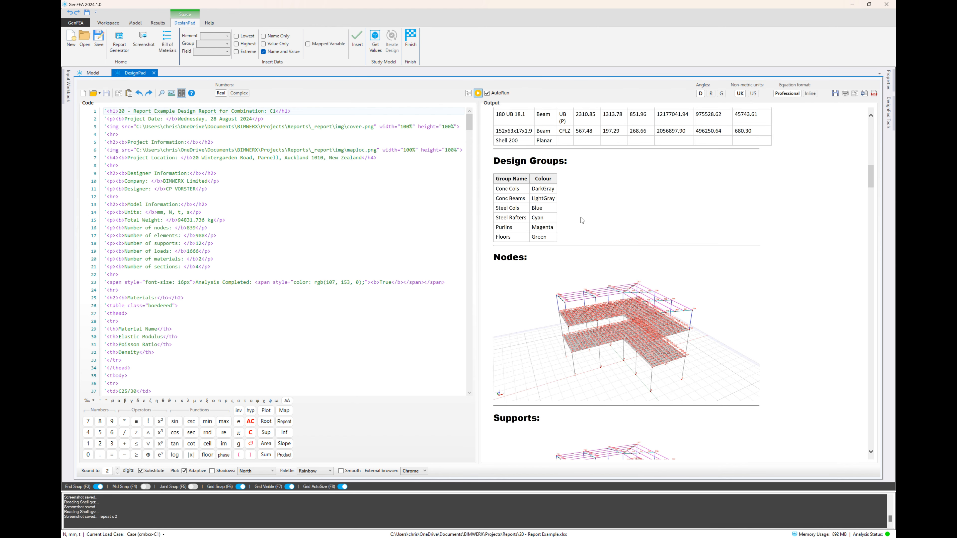
scroll(581, 220, down, 4)
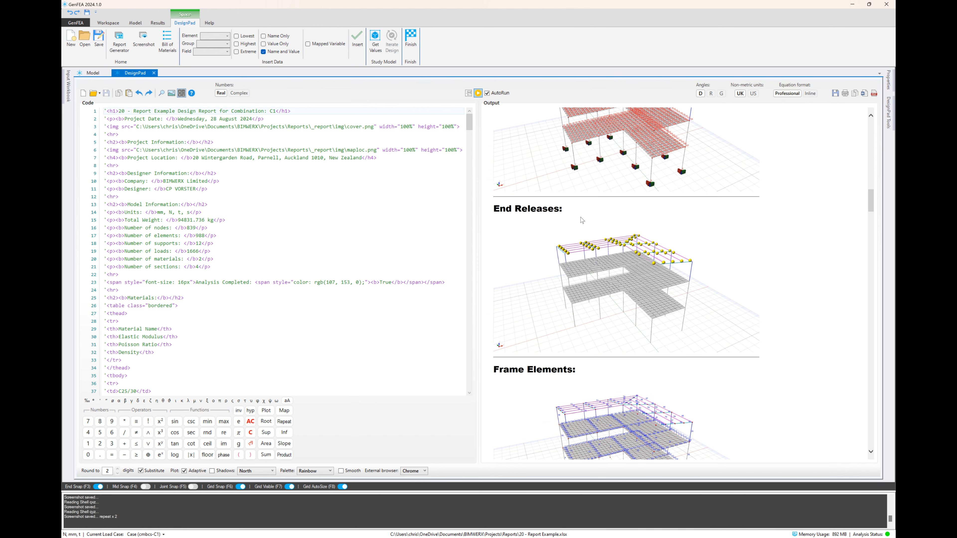
scroll(591, 237, down, 10)
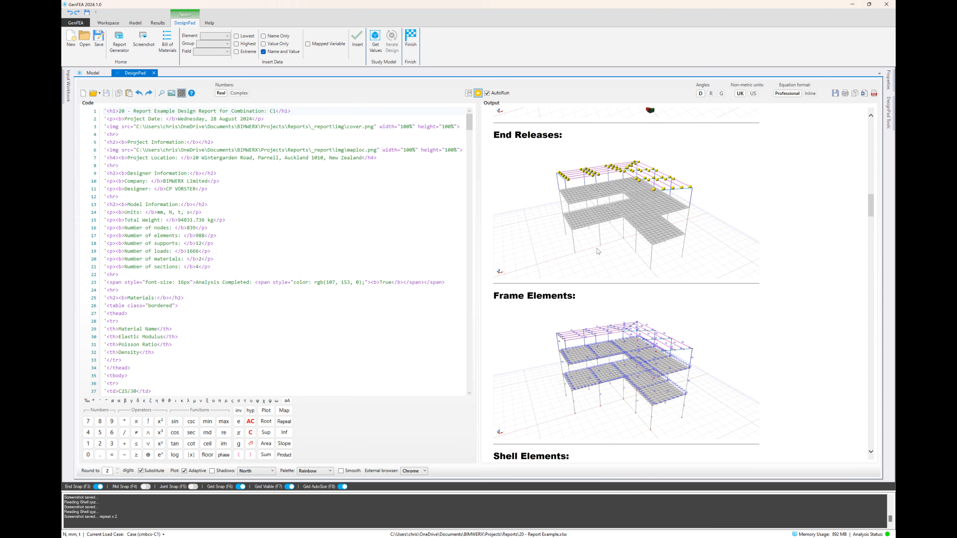
scroll(598, 252, down, 10)
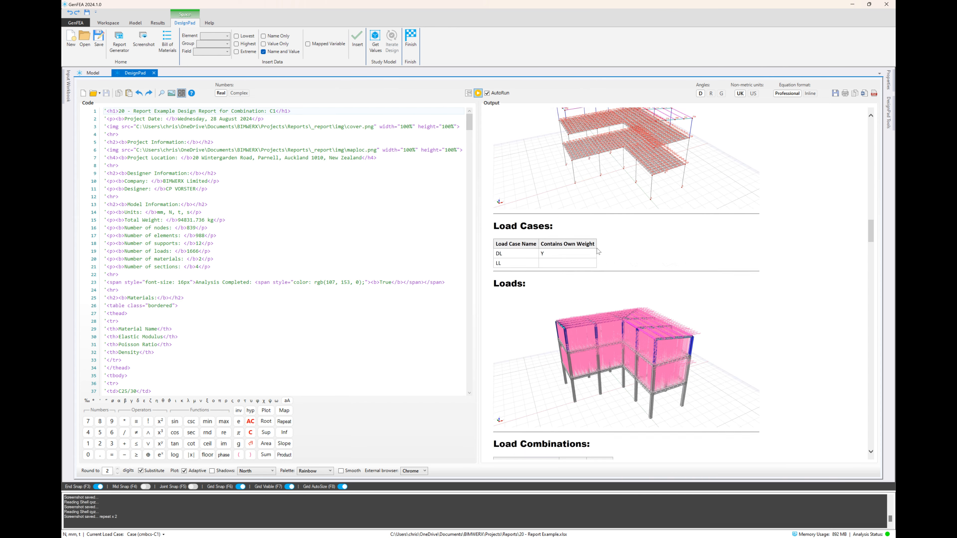
scroll(598, 252, down, 10)
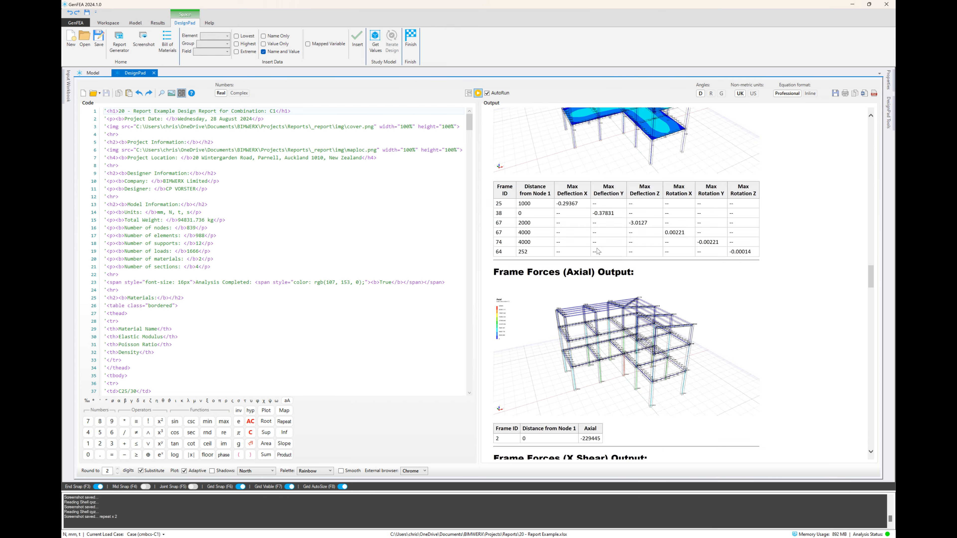
scroll(598, 252, down, 10)
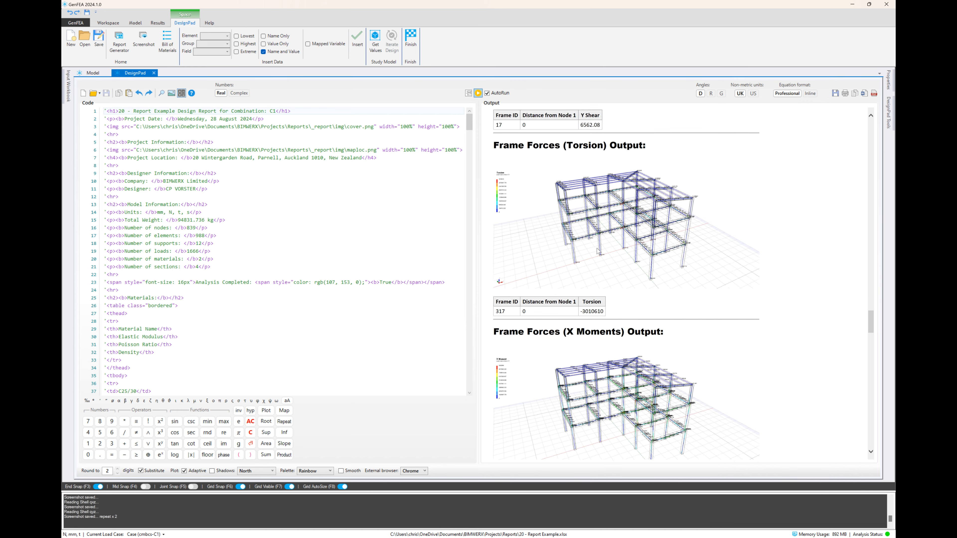
scroll(599, 251, down, 7)
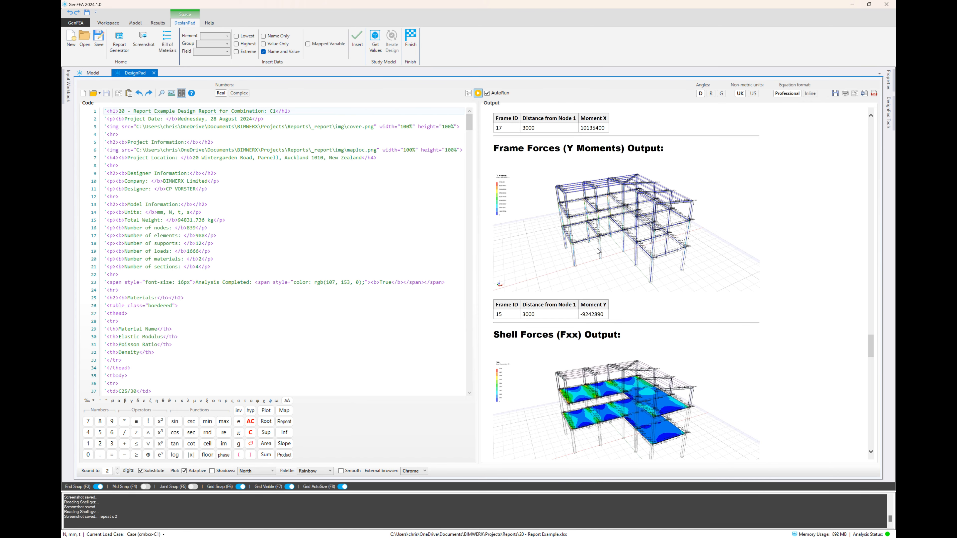
scroll(598, 251, down, 4)
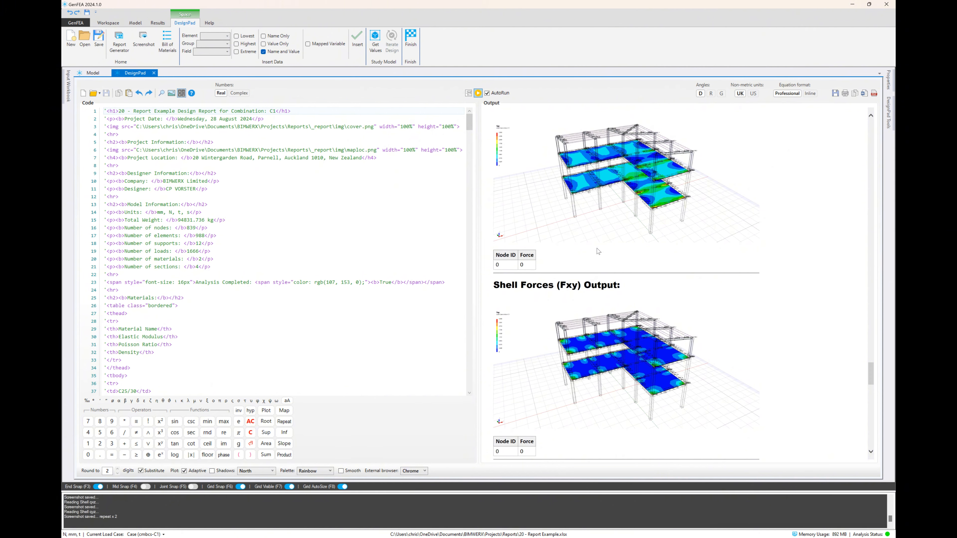
scroll(599, 252, down, 12)
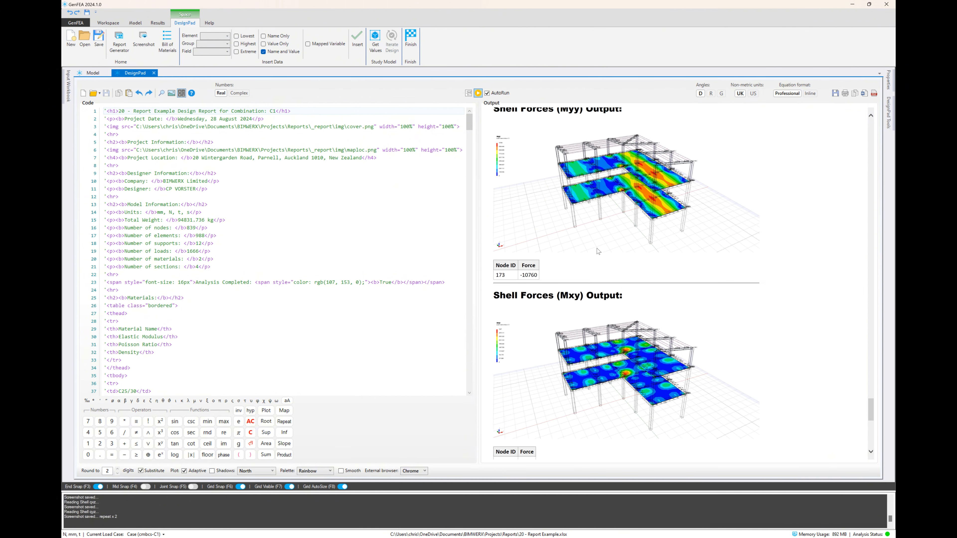
scroll(598, 251, down, 6)
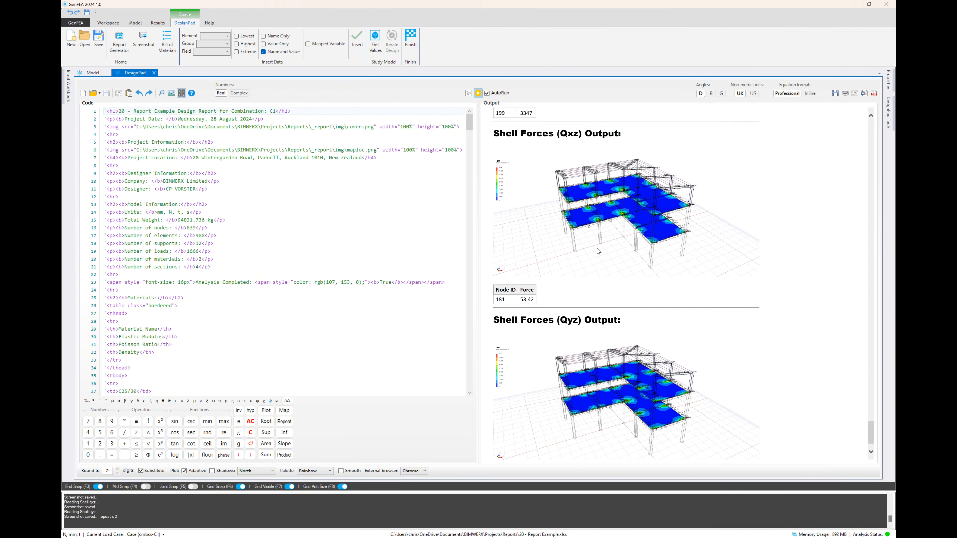
Preview the report at full width, and return to the split code and output view at the report's end
click(477, 93)
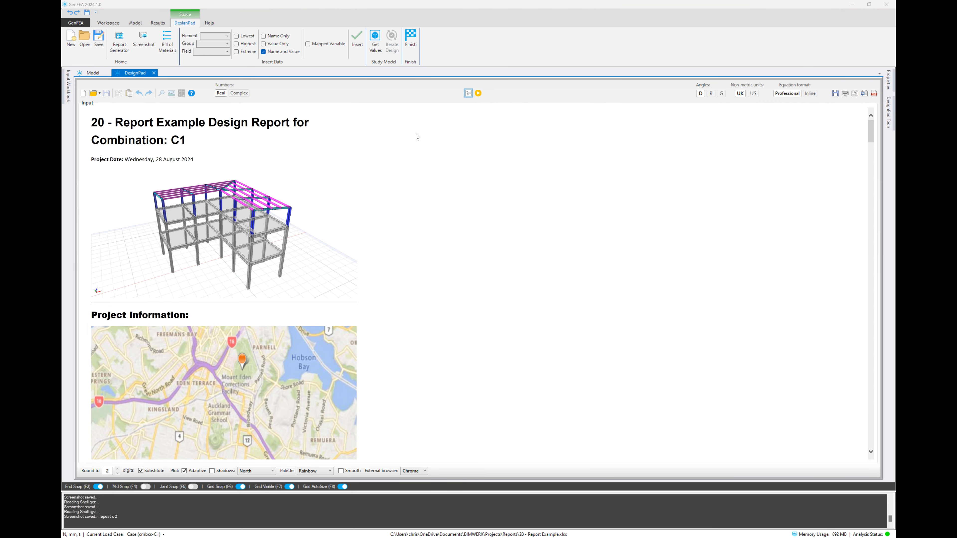
scroll(450, 191, down, 15)
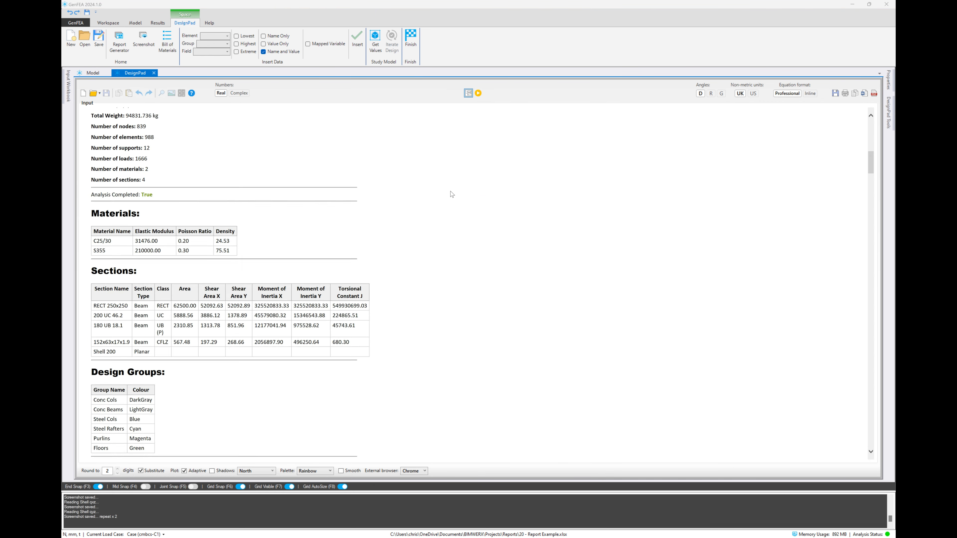
click(467, 94)
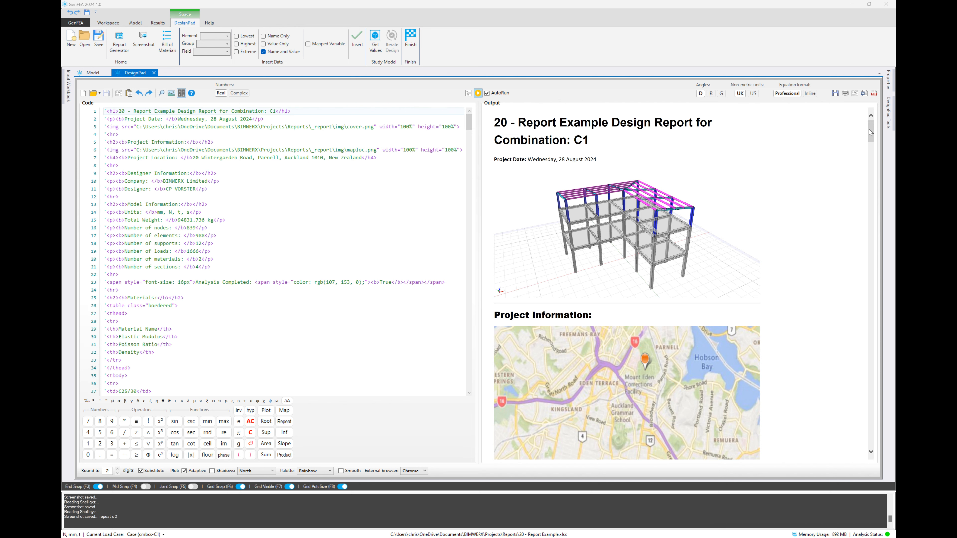
drag(871, 136, 870, 435)
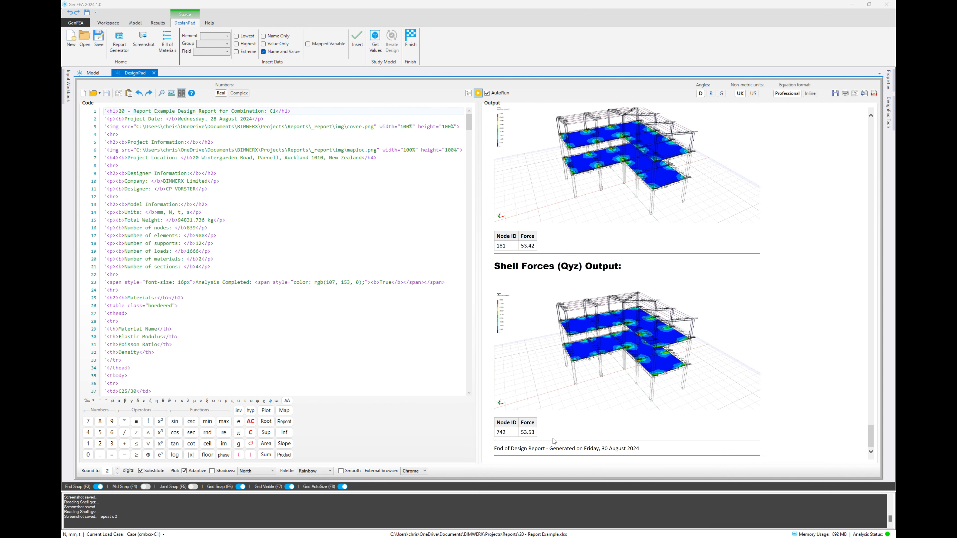
Insert an empty line before the closing "End of Design Report" paragraph in the report code
click(488, 449)
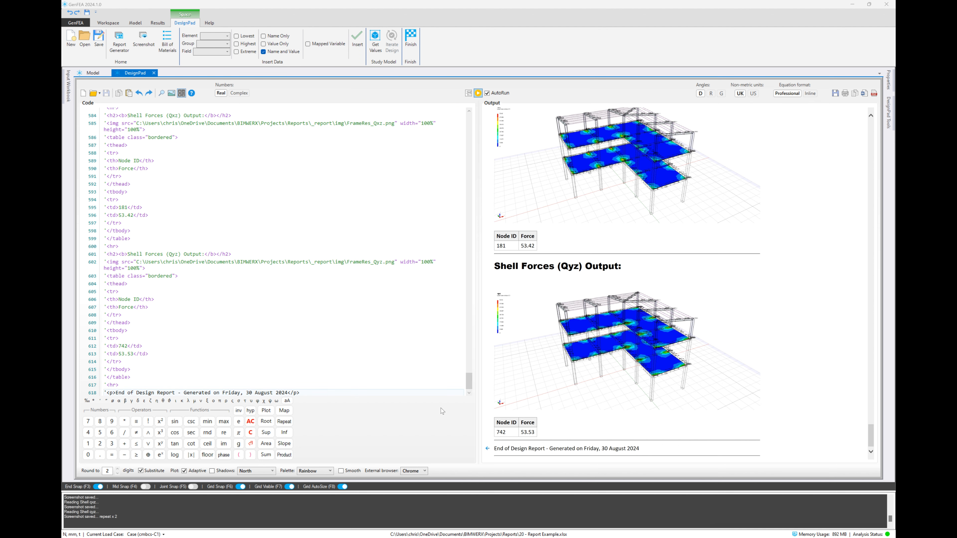
scroll(197, 293, down, 1)
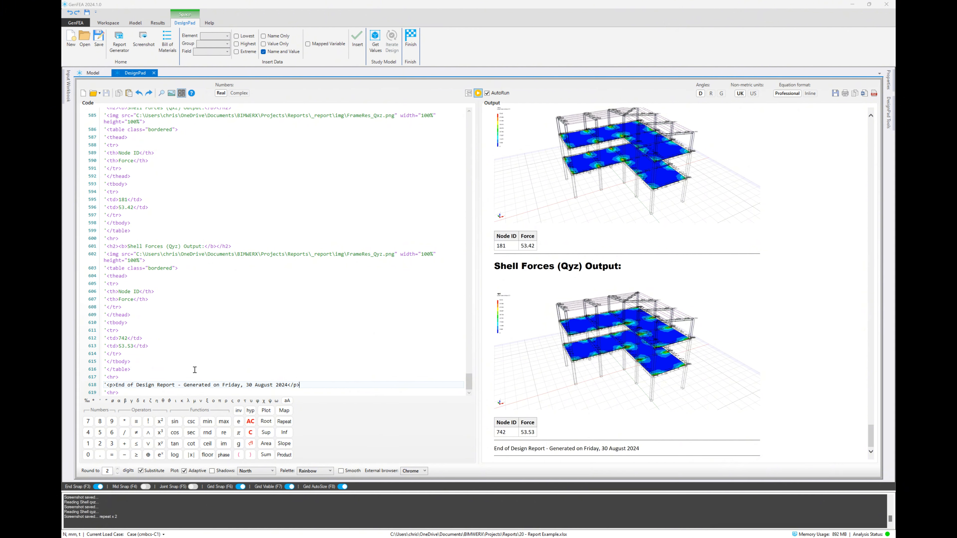
click(149, 378)
key(Return)
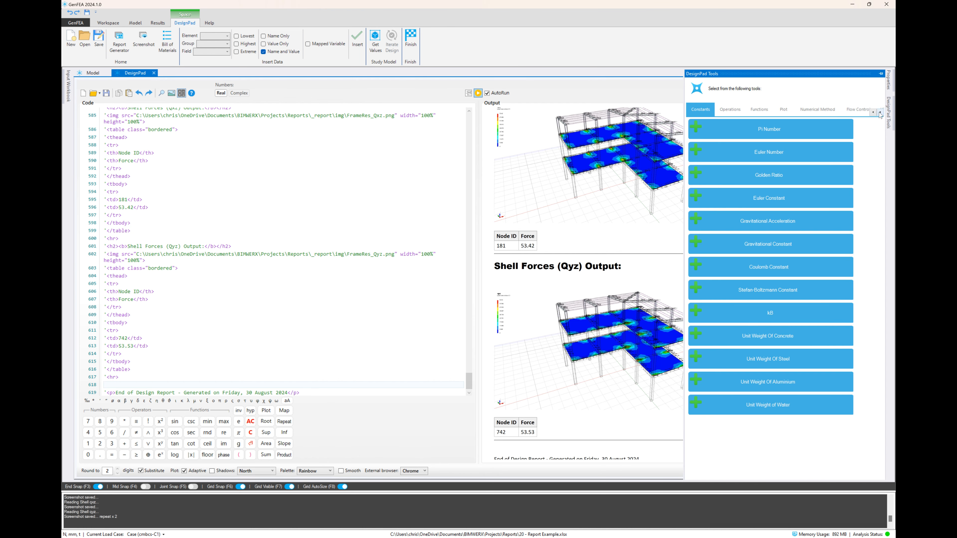
Add a Heading 3 reading "Design" on the empty line, with a blank line beneath it
click(879, 112)
click(855, 111)
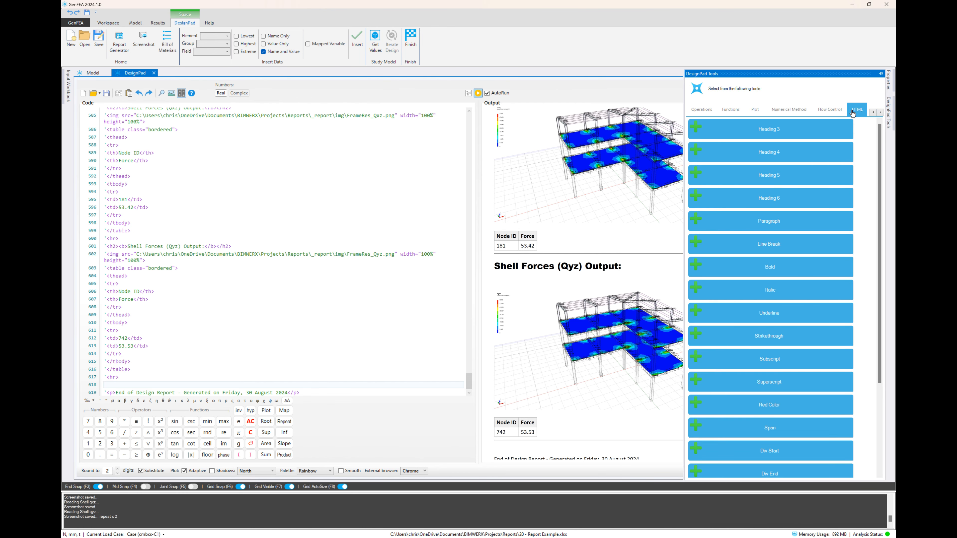
click(790, 129)
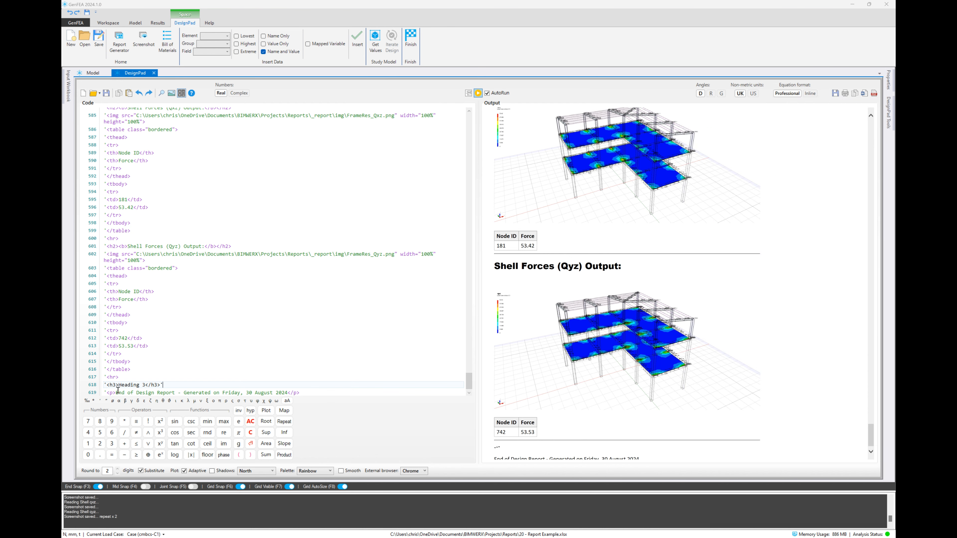
drag(120, 384, 143, 385)
text(Design)
key(Return)
scroll(172, 339, down, 1)
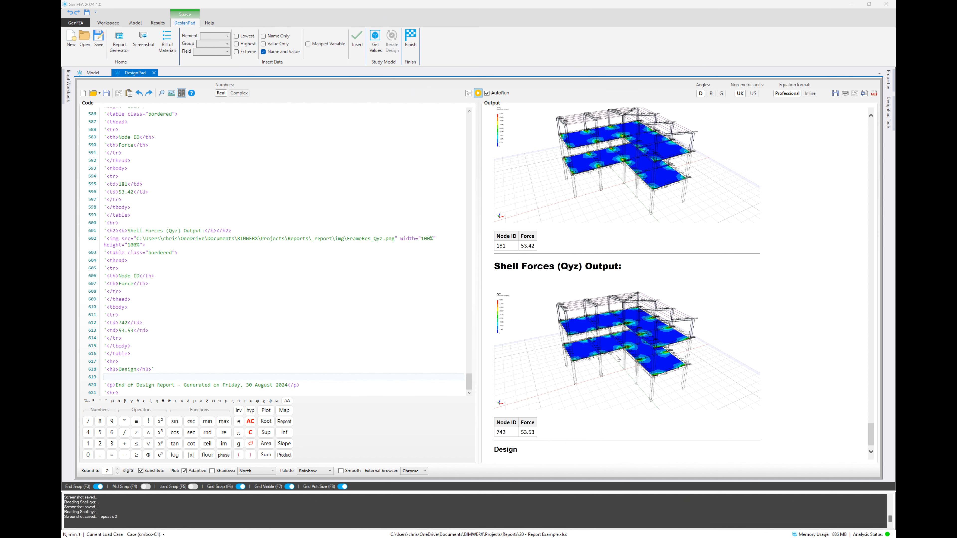
scroll(616, 358, down, 1)
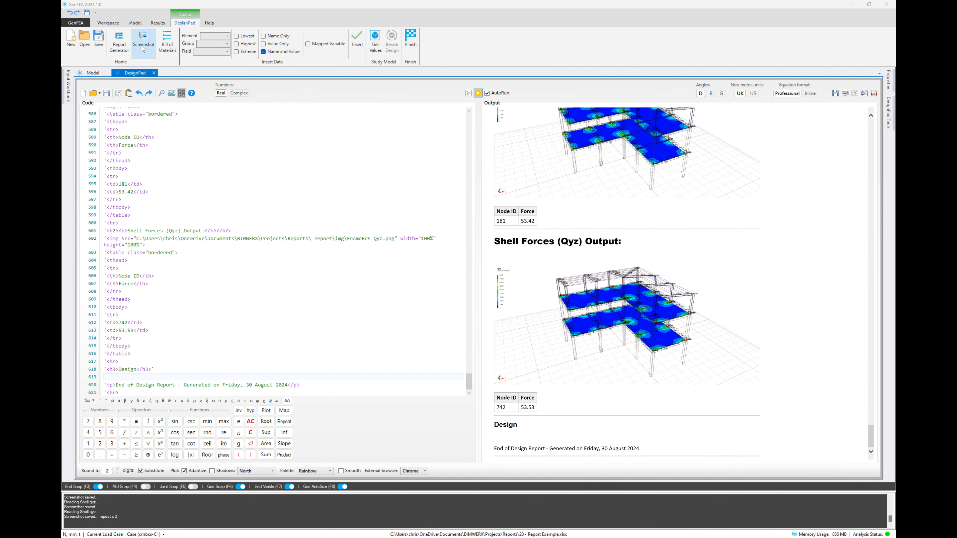
Open DesignMate and prime the LLM with the study data of the Steel Rafters design group
click(108, 23)
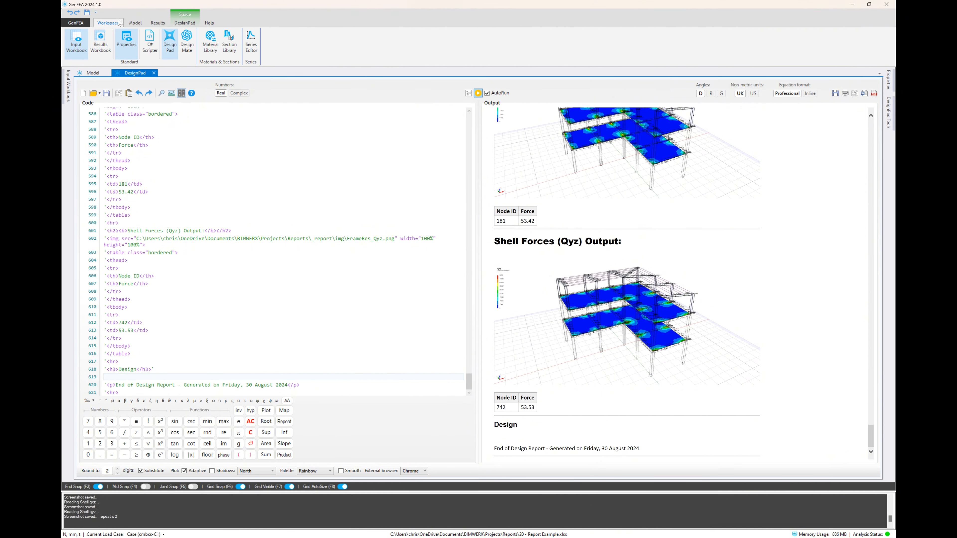
click(185, 44)
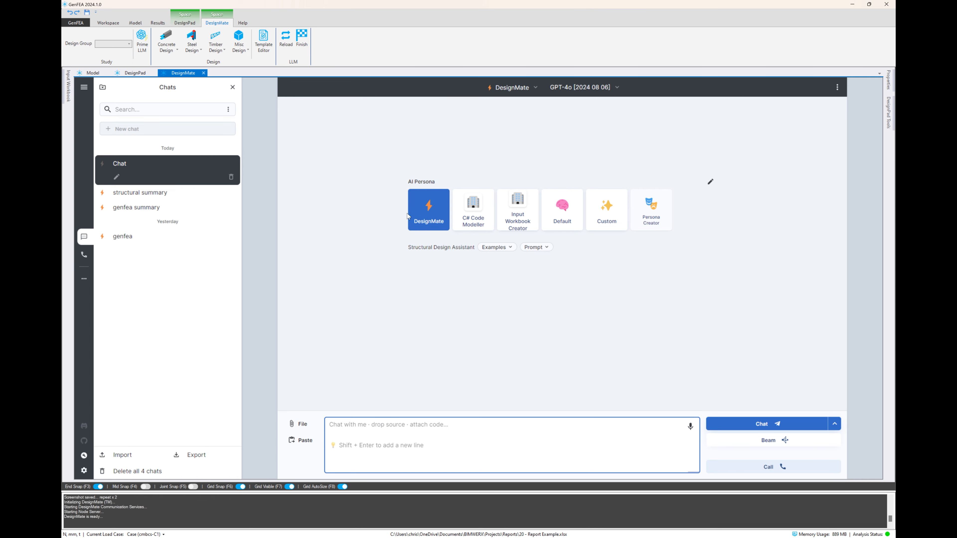
click(119, 44)
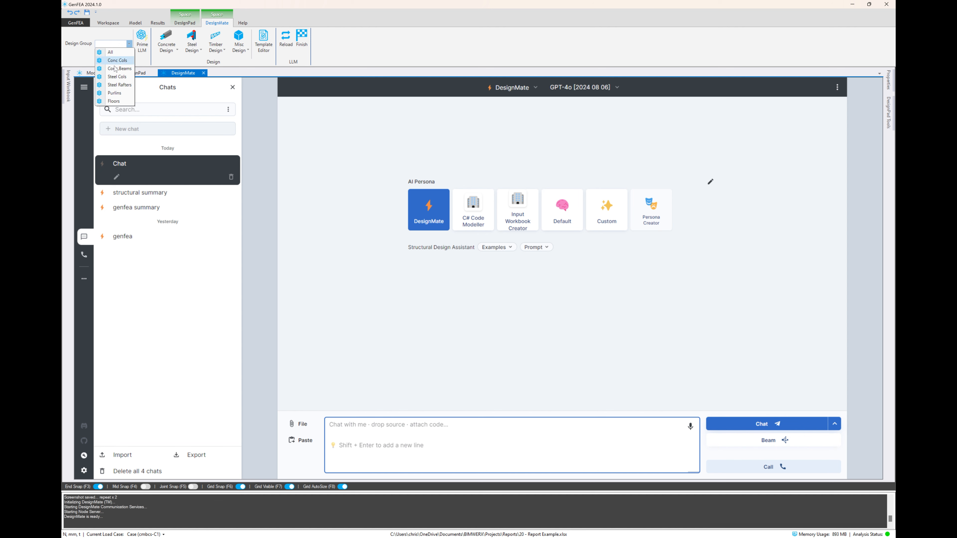
click(117, 84)
click(142, 51)
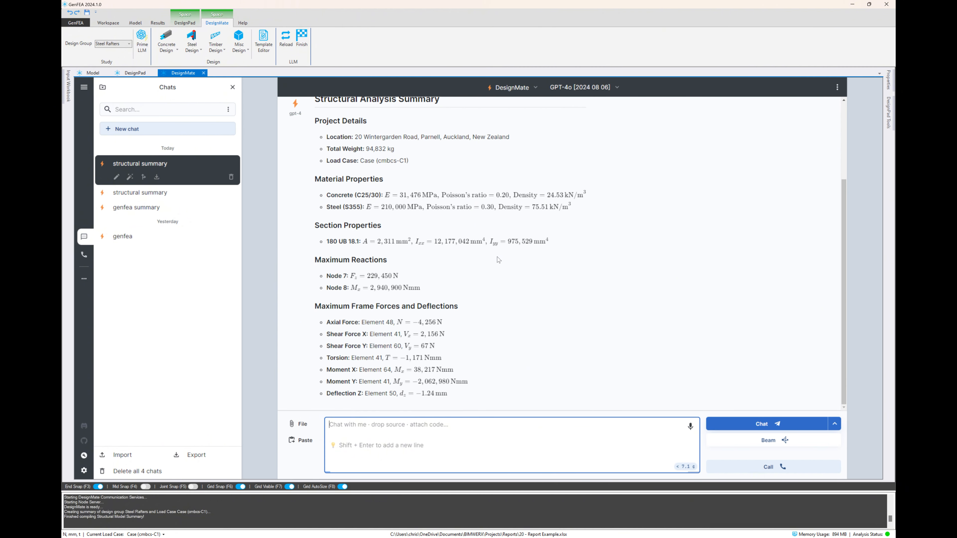
Send a Steel Beam Verification from Study request with an effective length factor of 0.9, and close its form
click(199, 54)
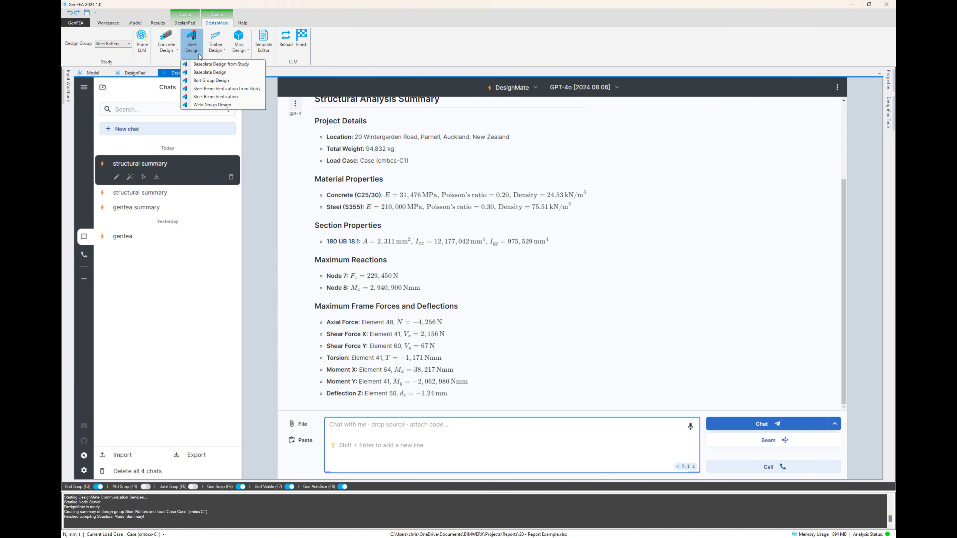
click(219, 89)
click(727, 157)
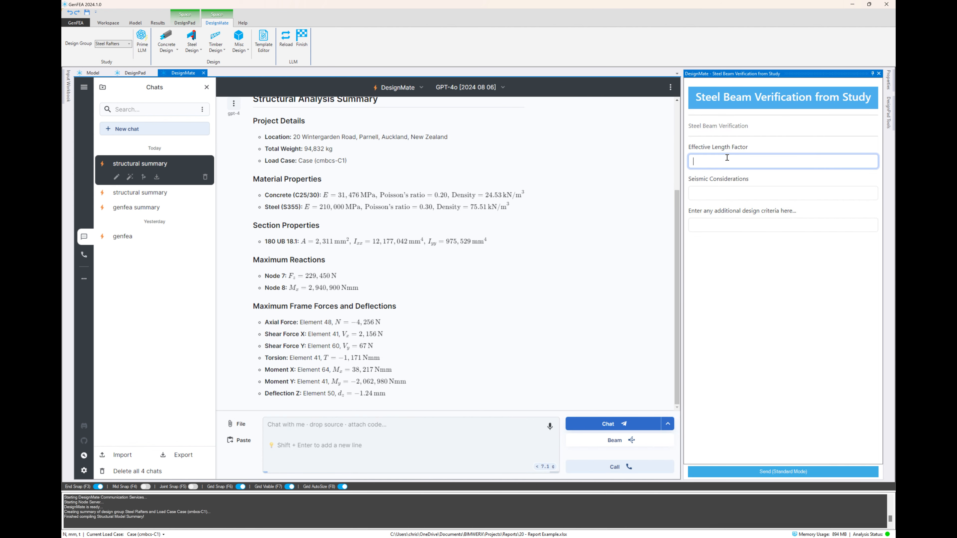
text(0.9)
key(Return)
click(799, 472)
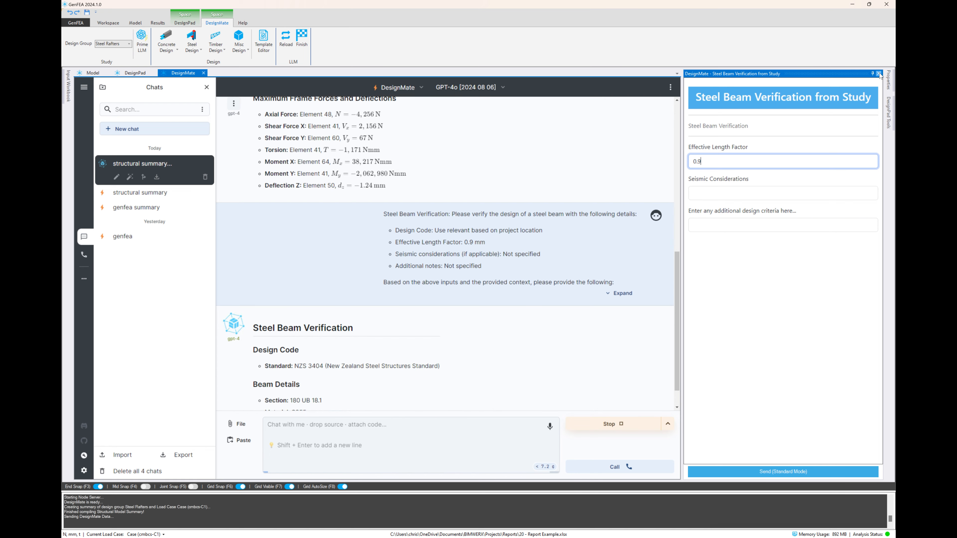
click(879, 73)
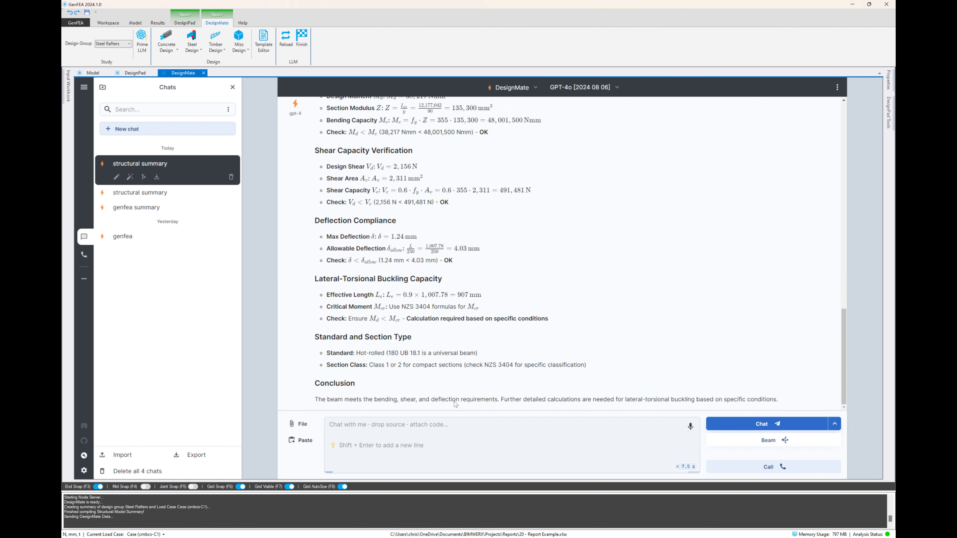
Ask the chat to "perform again, but assume prelim vals for lateral-torsional buckling"
click(456, 424)
text(performagain)
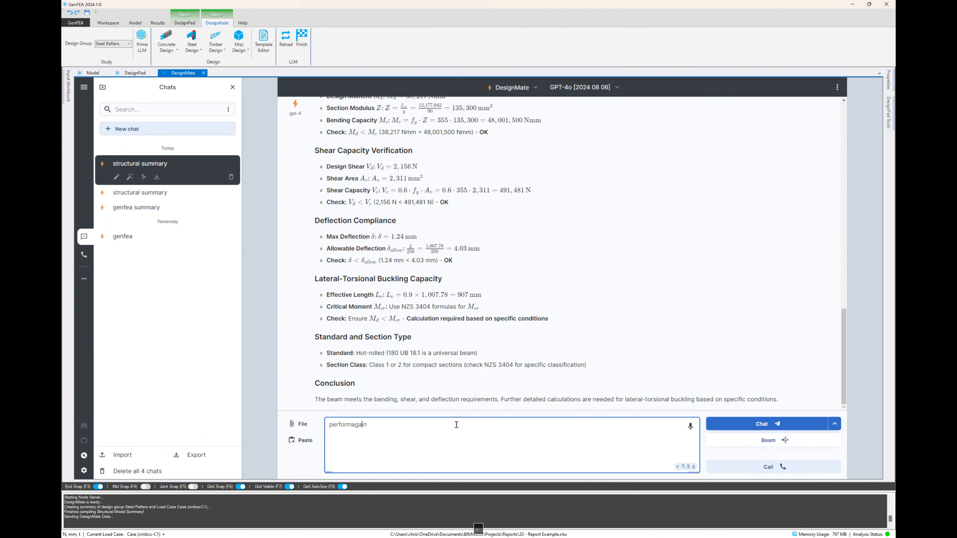
key(Left)
key(Left)
text(again, but assume prelim vals for lateral-)
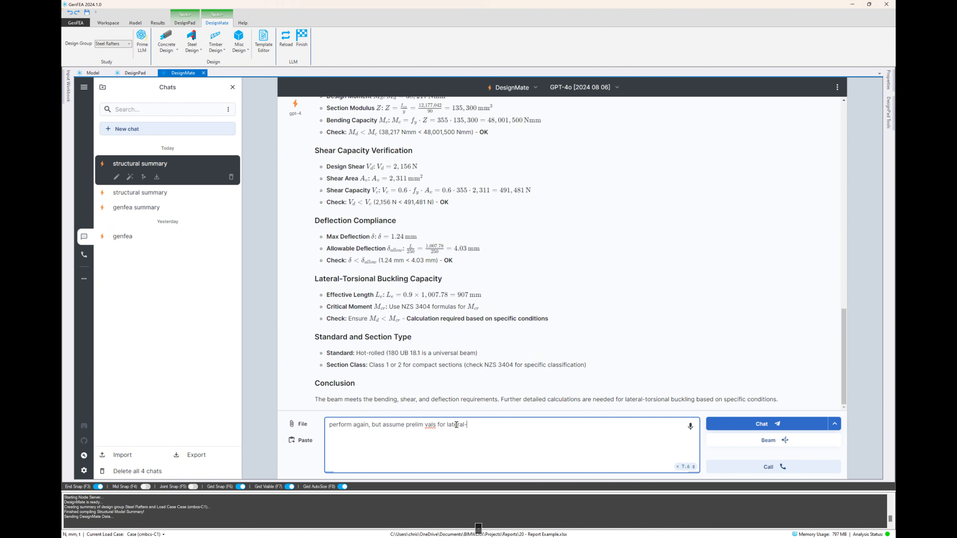
text(torsional buckling)
key(Return)
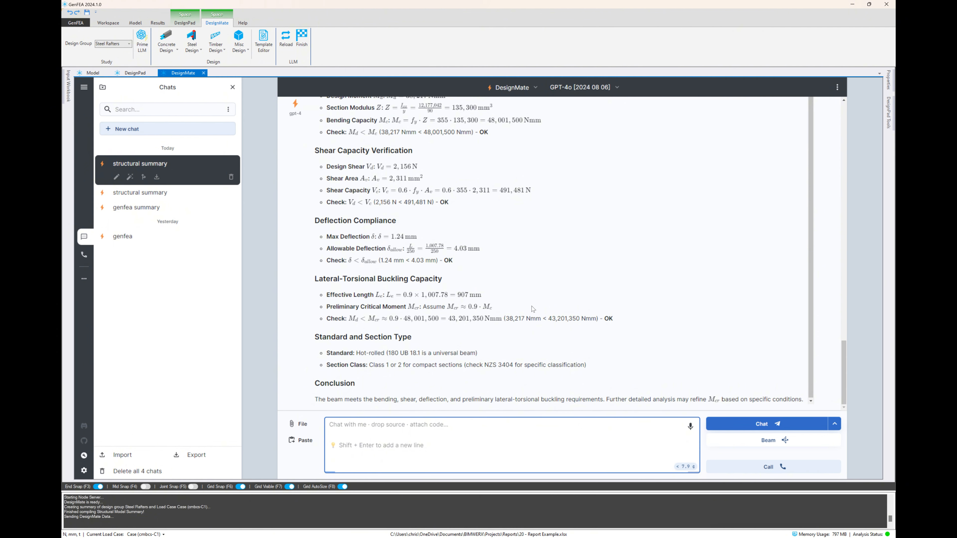
Generate a DesignPad script from the beam verification output and copy the resulting code block
click(239, 46)
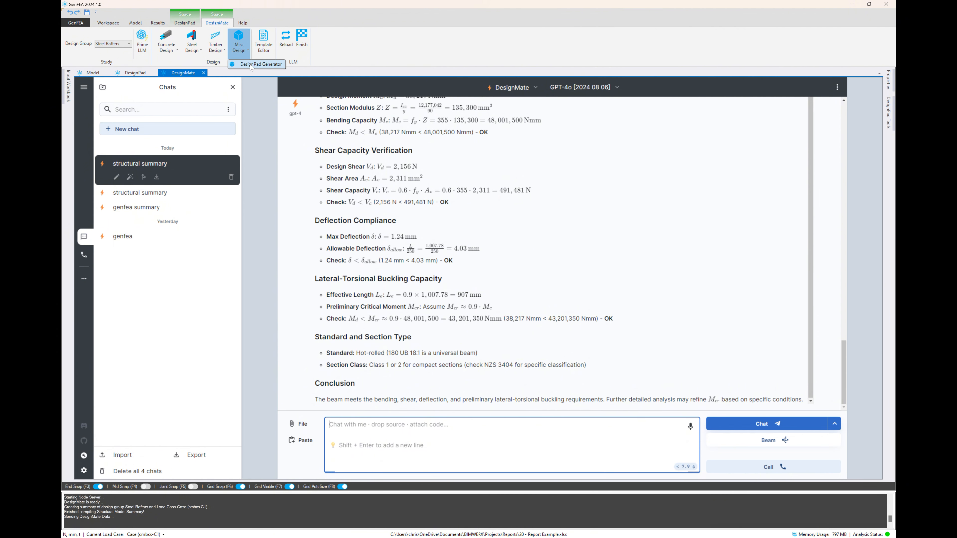
click(259, 64)
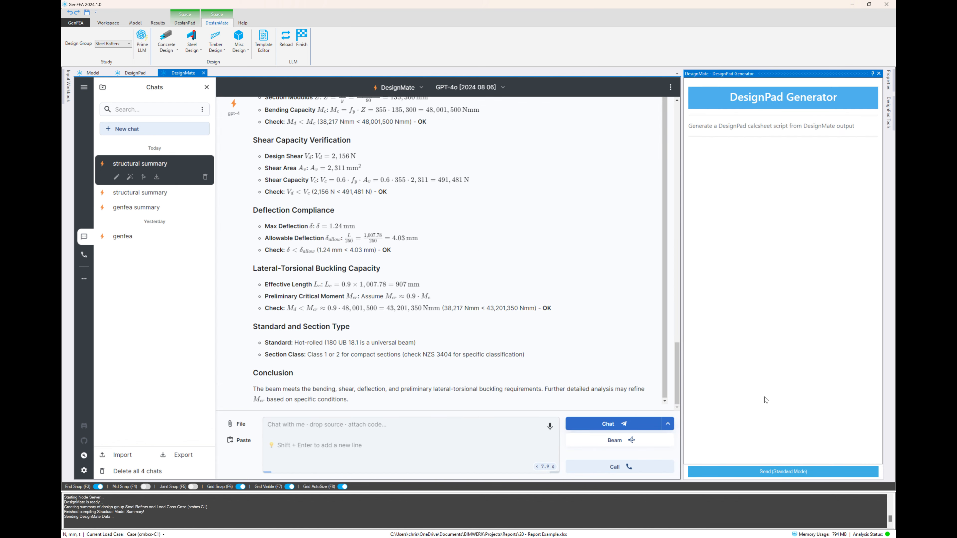
click(773, 472)
click(627, 372)
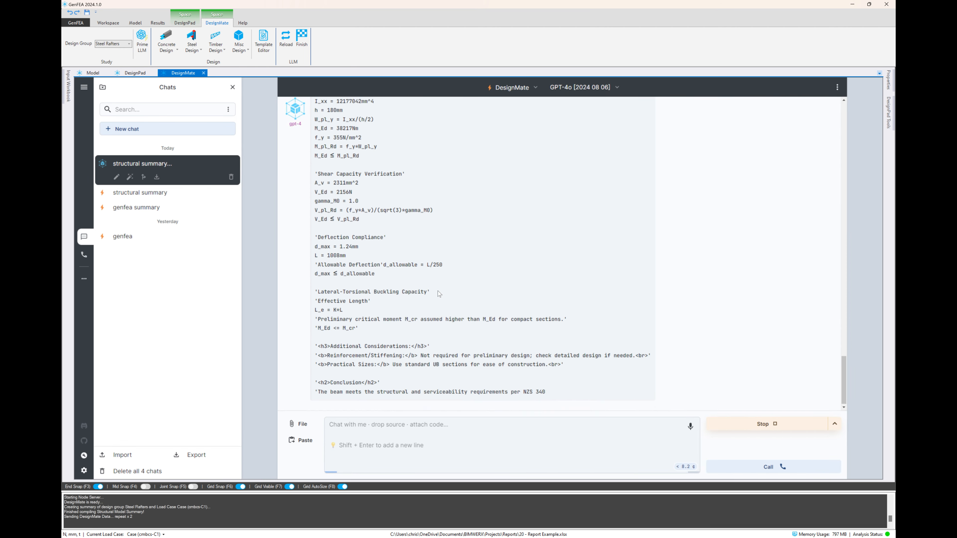
scroll(438, 291, up, 6)
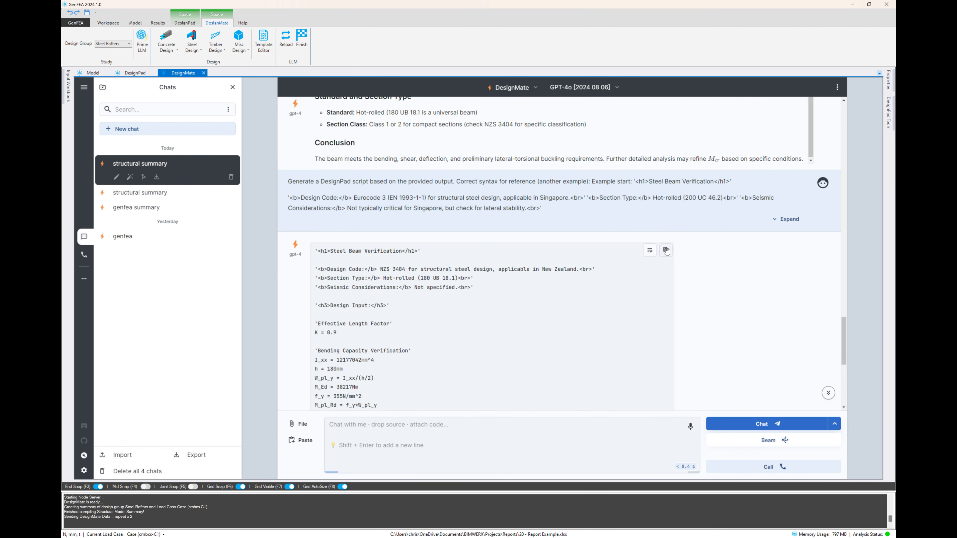
click(665, 251)
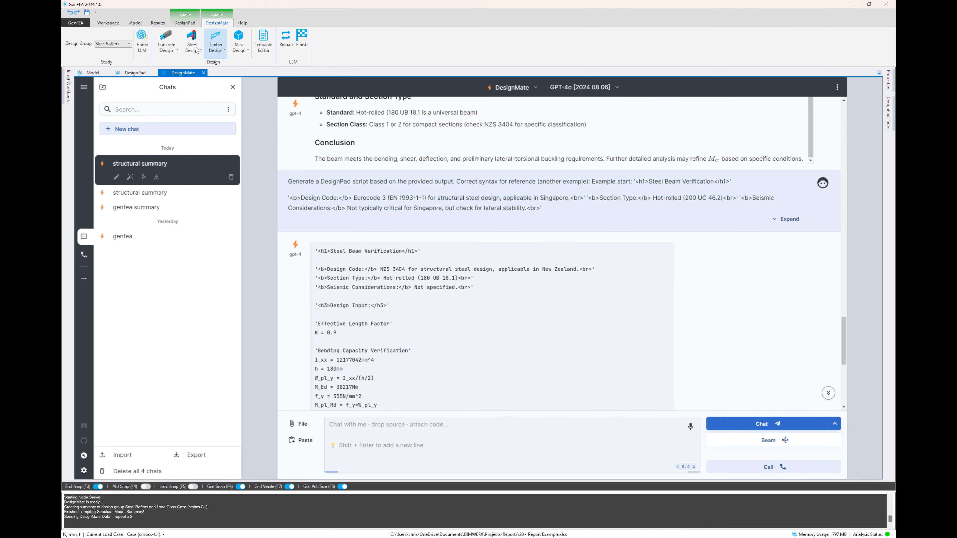
Paste the copied steel beam verification script into the DesignPad report below the Design heading
click(131, 73)
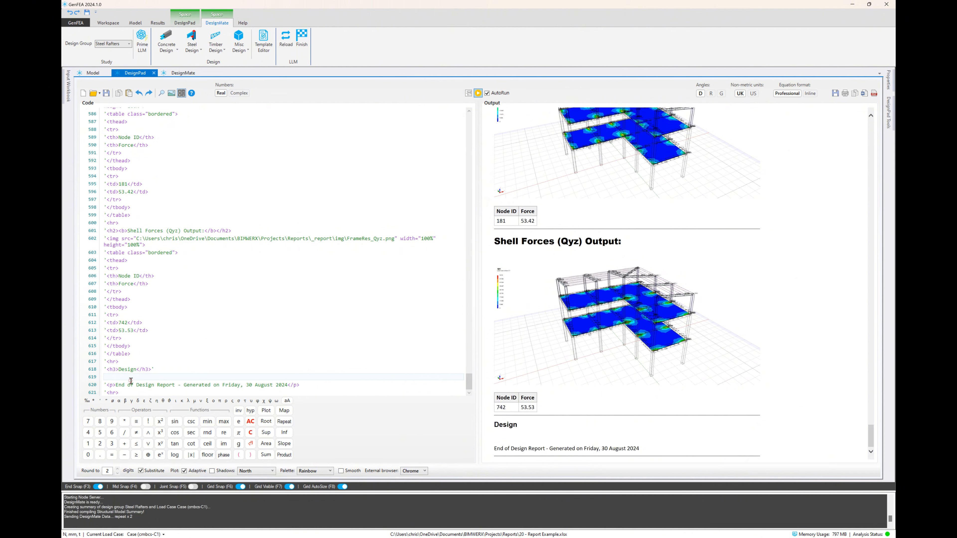
click(129, 93)
click(263, 341)
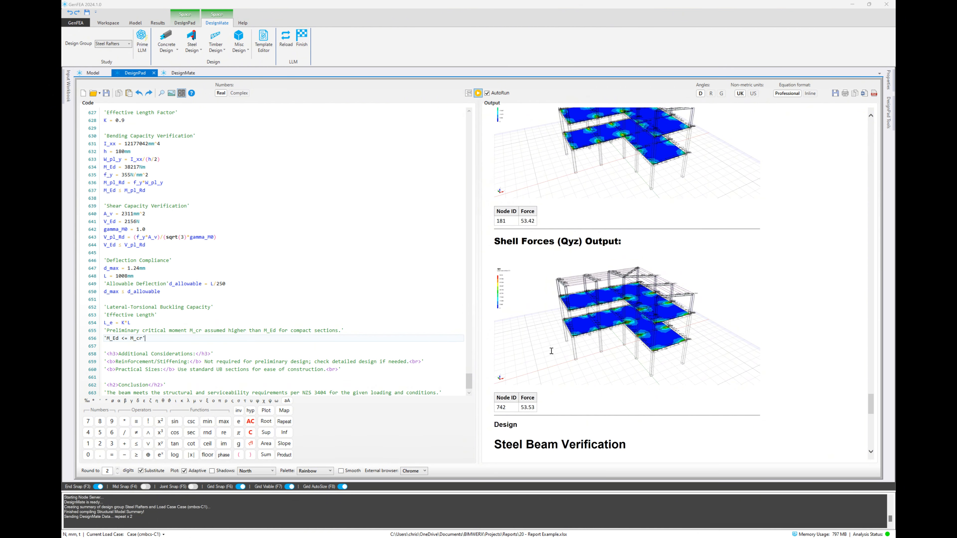
Remove the "Allowable Deflection" text label in front of the d_allowable formula in the deflection compliance code
scroll(560, 345, down, 7)
scroll(629, 303, down, 6)
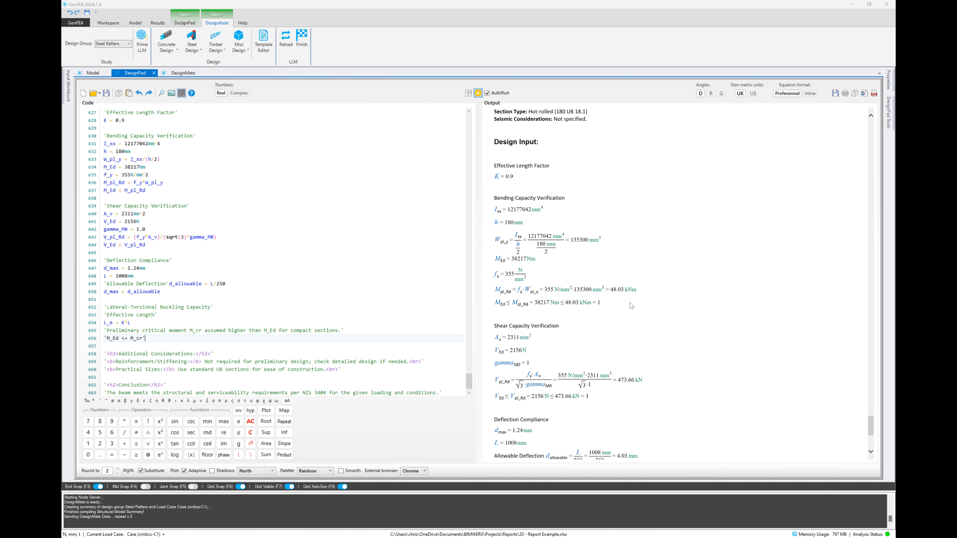
scroll(630, 303, down, 3)
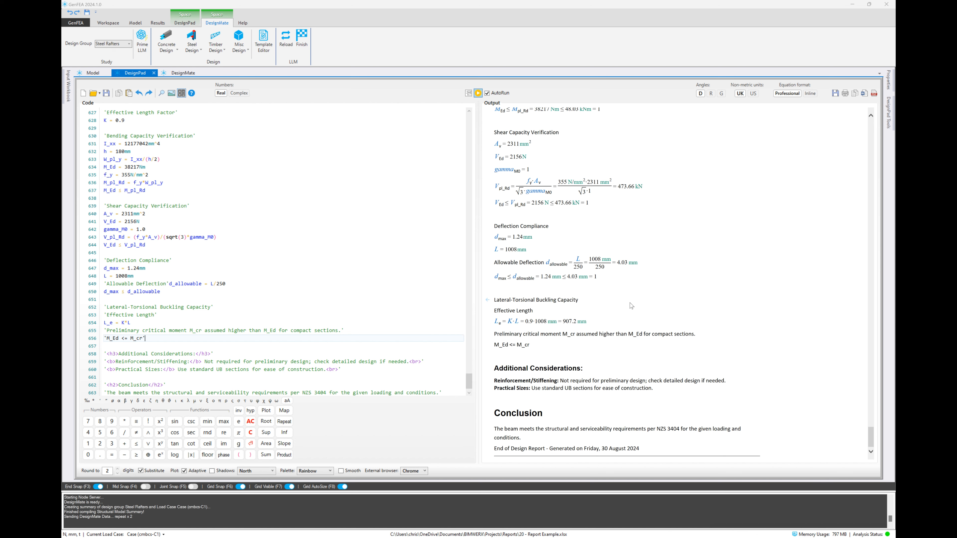
scroll(629, 303, up, 2)
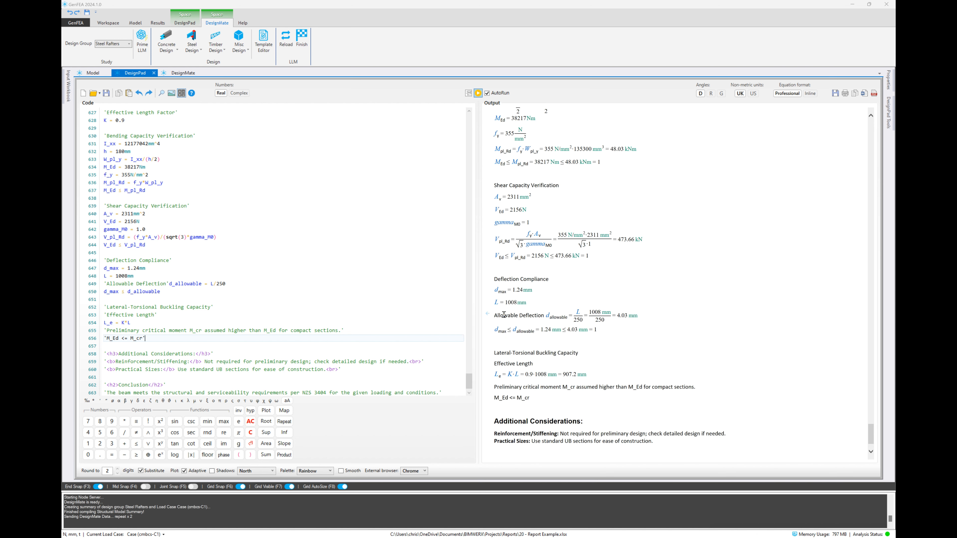
click(504, 314)
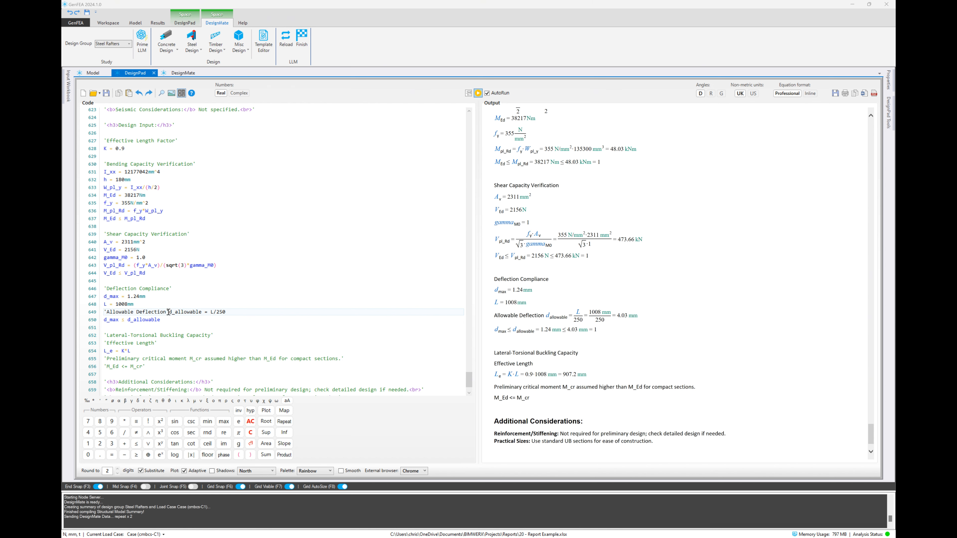
drag(168, 312, 107, 313)
key(Delete)
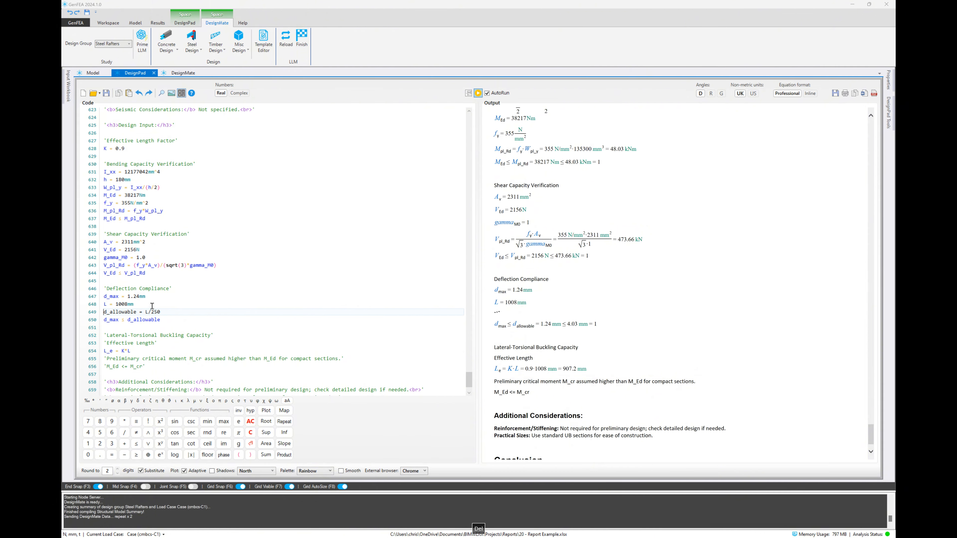
click(151, 305)
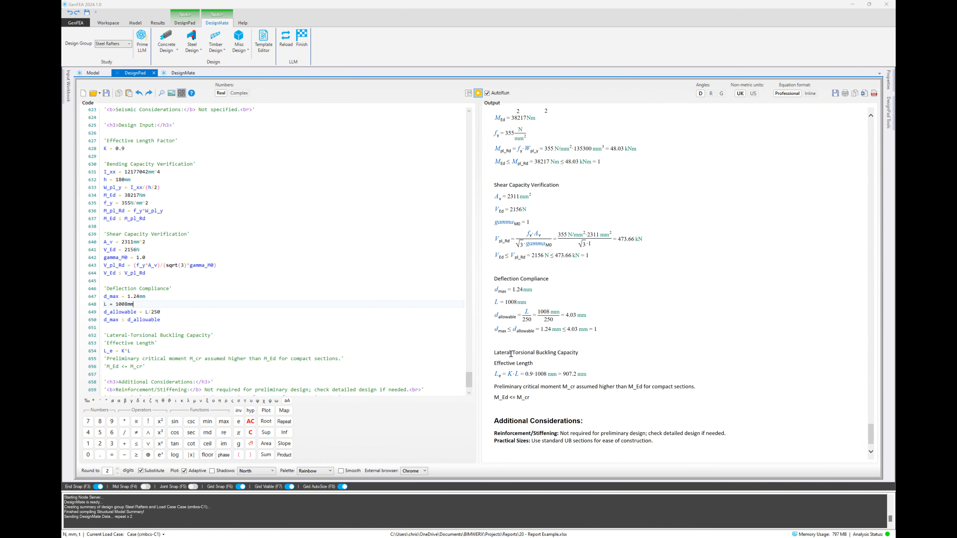
Trace the I_xx value in the bending capacity output back to its line in the report code
scroll(523, 377, up, 5)
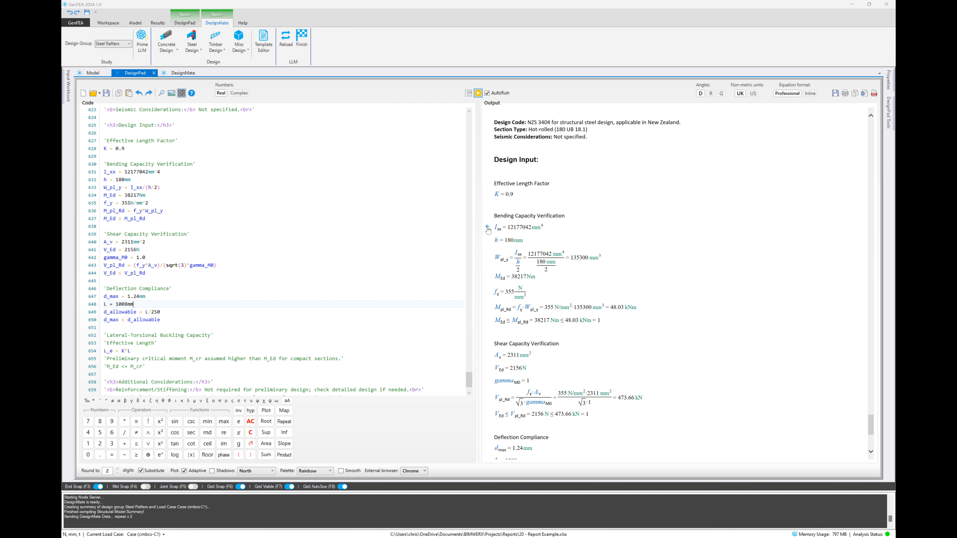
click(487, 227)
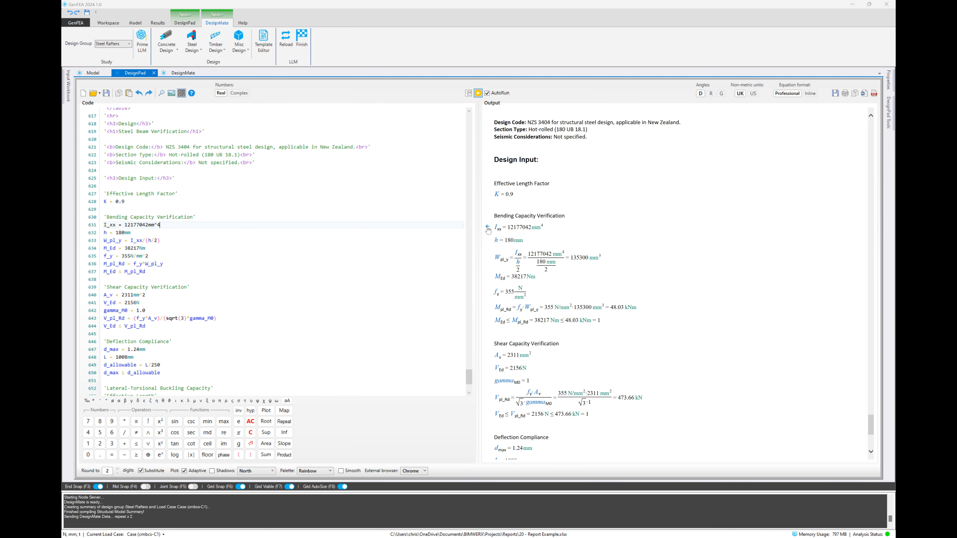
click(215, 209)
scroll(606, 264, down, 5)
scroll(607, 264, up, 5)
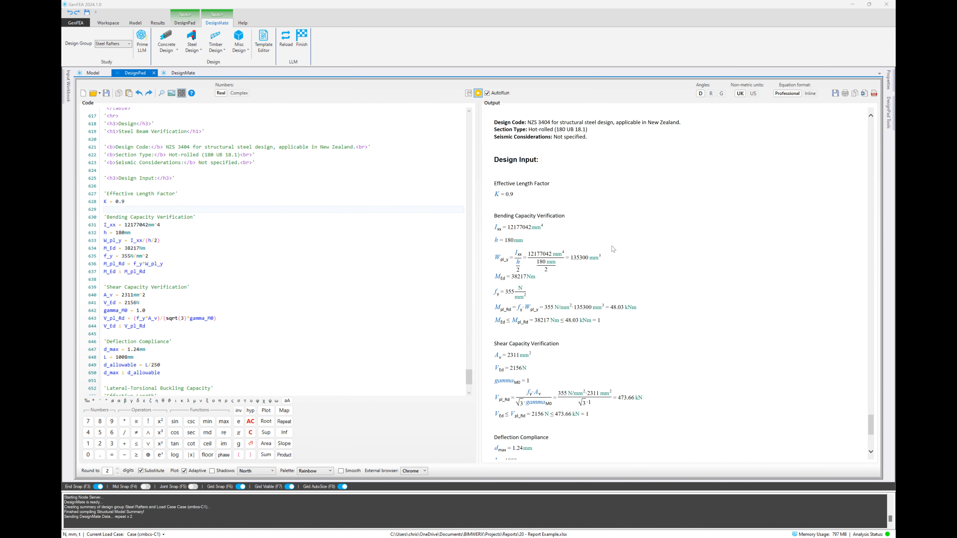
Preview the report for printing and page through it to the steel beam verification calculations
click(837, 93)
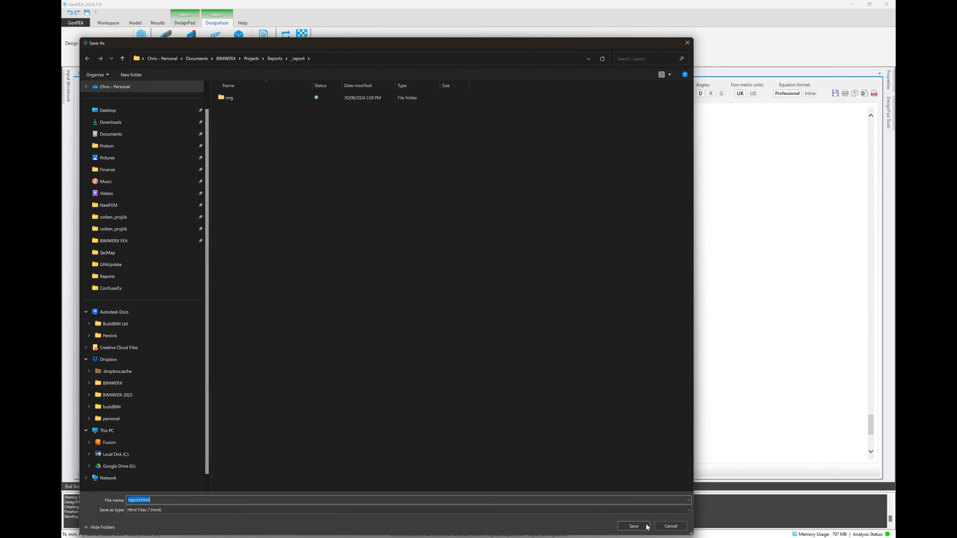
click(668, 527)
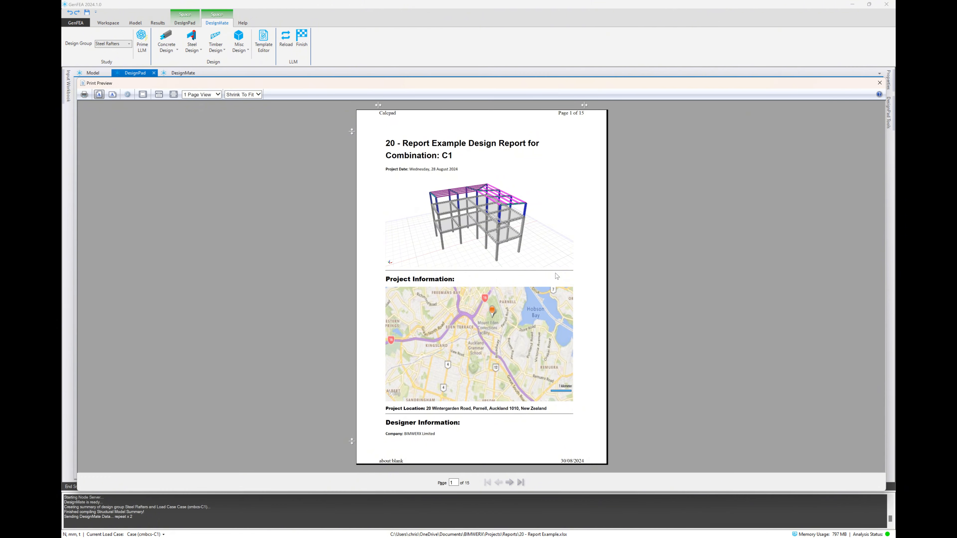
click(509, 482)
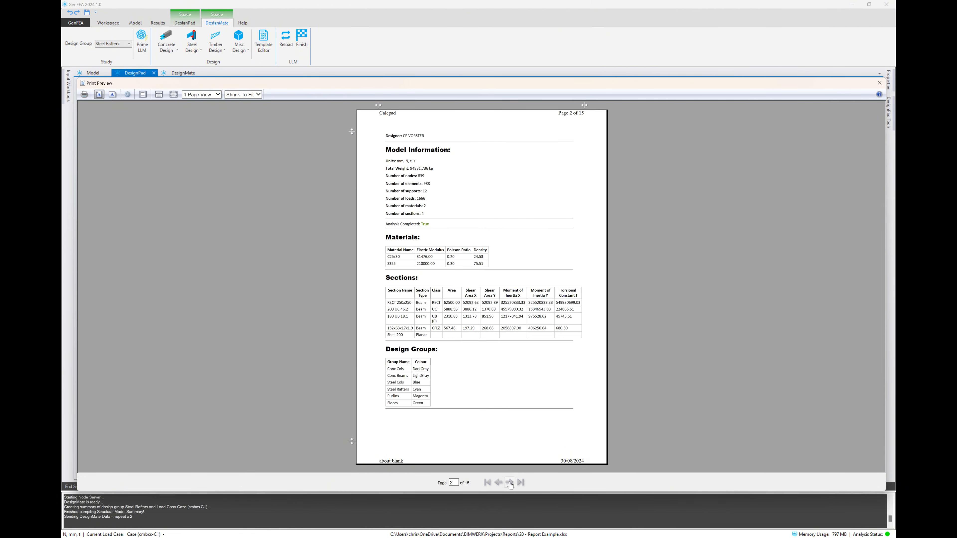
click(510, 482)
click(509, 483)
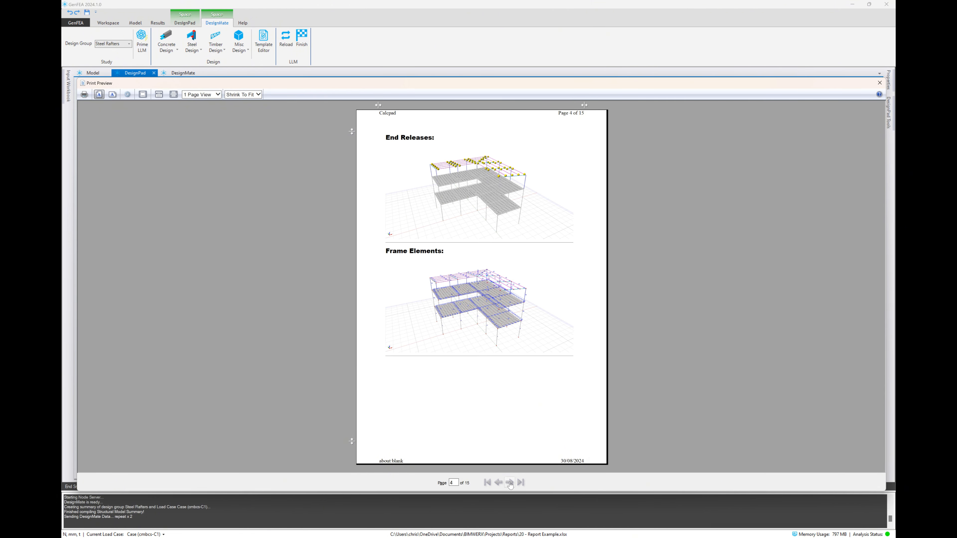
click(509, 482)
click(509, 482)
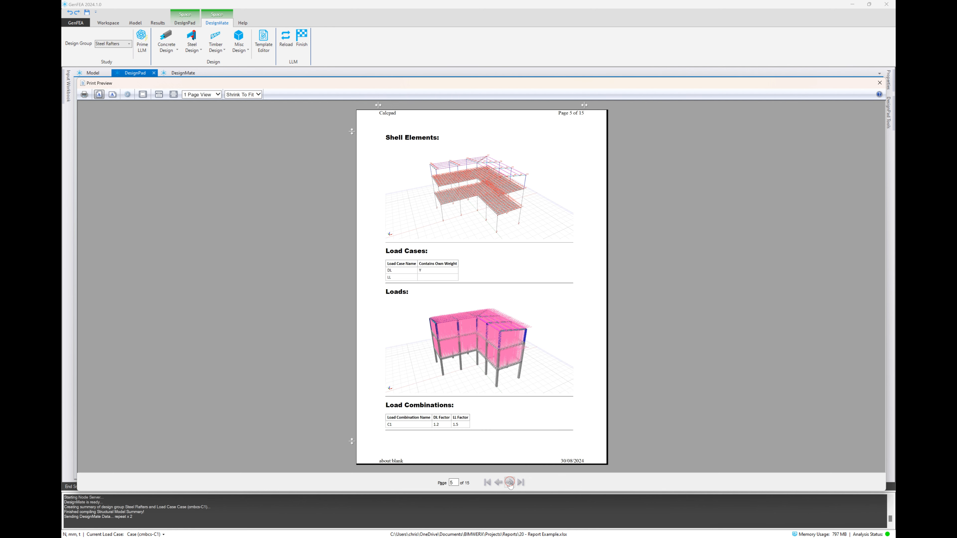
click(509, 483)
click(509, 483)
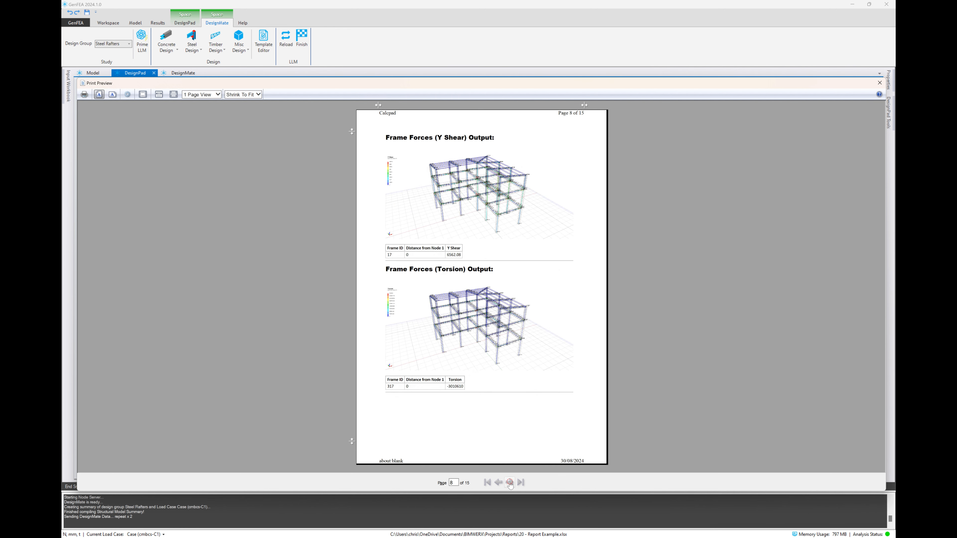
click(510, 482)
click(509, 482)
click(509, 483)
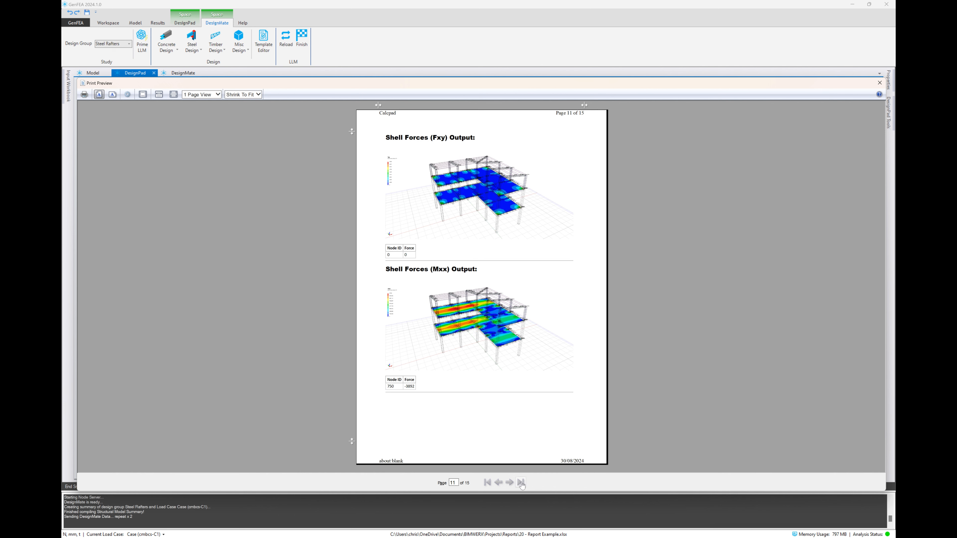
click(521, 482)
click(498, 483)
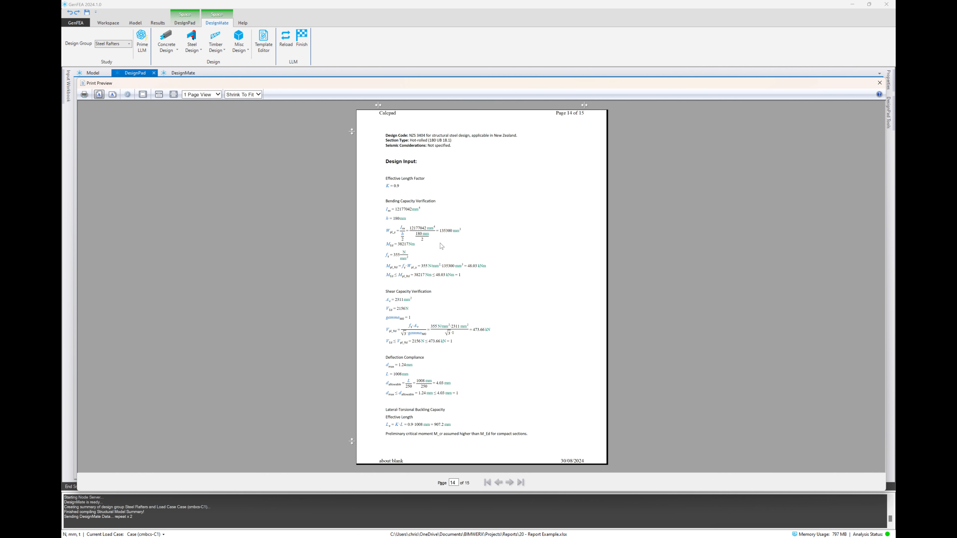
Look through the available printers for the report, leave printing without sending anything, and close the print preview
click(85, 95)
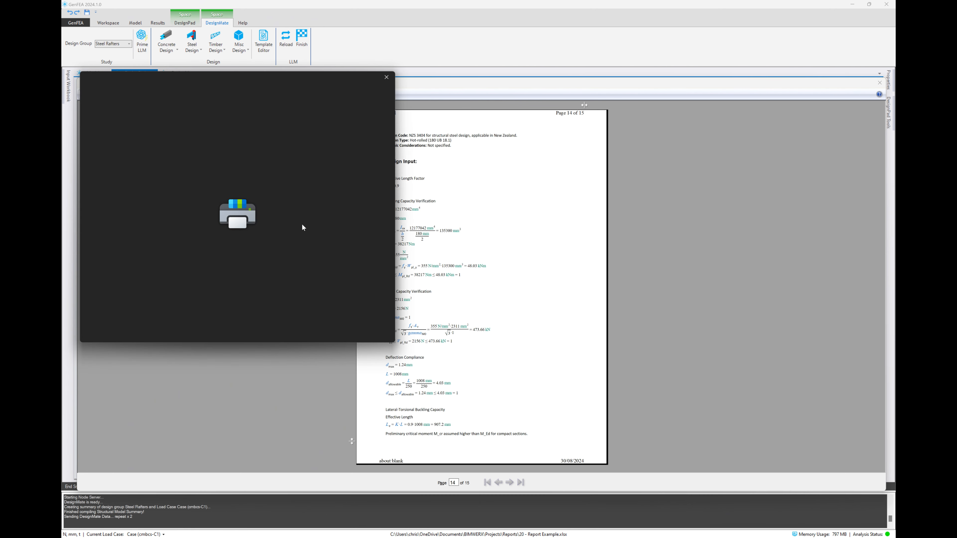
click(181, 117)
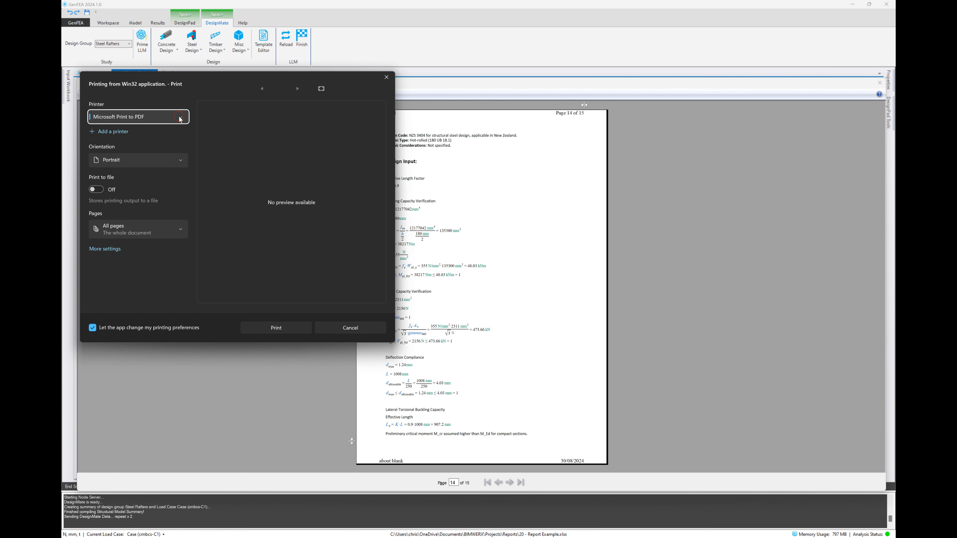
click(343, 332)
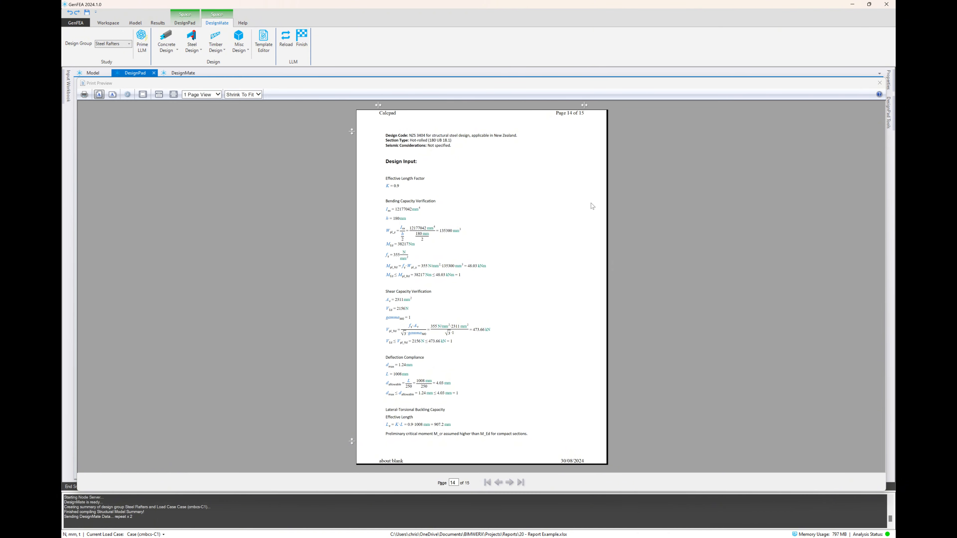
click(879, 83)
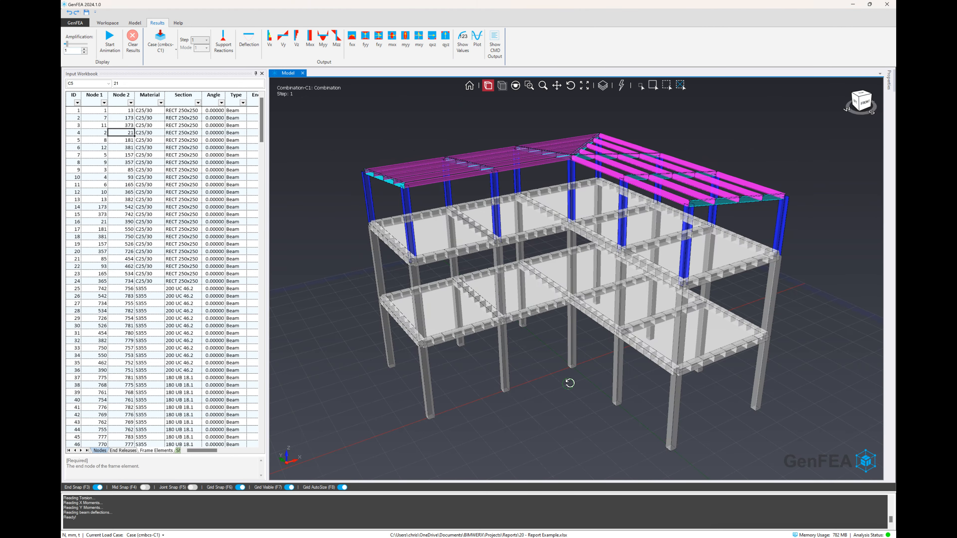
Select the two-span purlin along the front roof eave and plot its Deflection Z results
drag(569, 384, 571, 384)
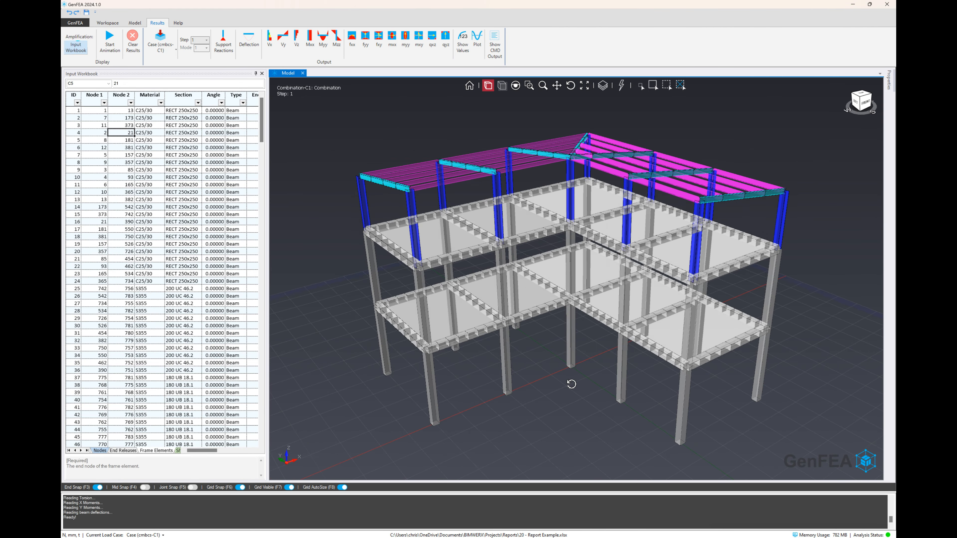
scroll(434, 270, up, 3)
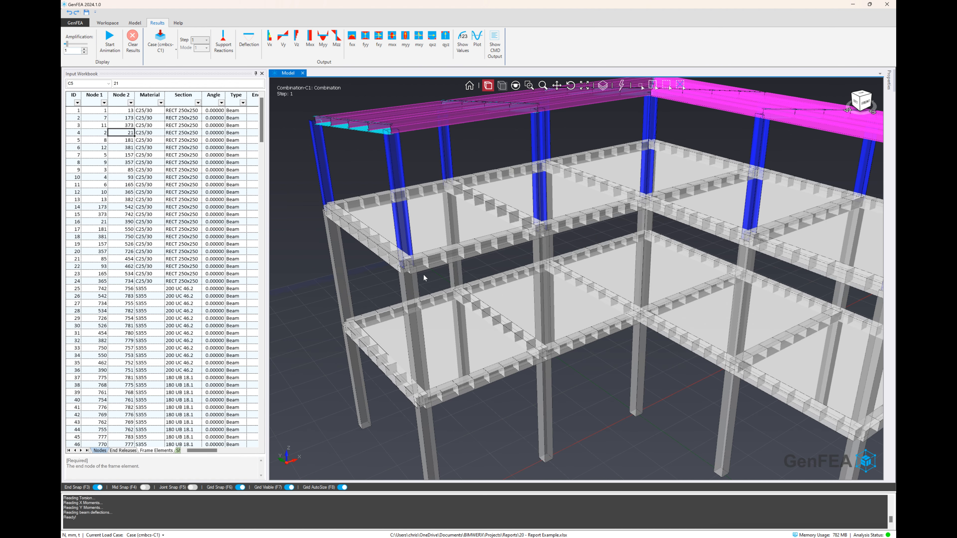
right_click(432, 127)
click(495, 168)
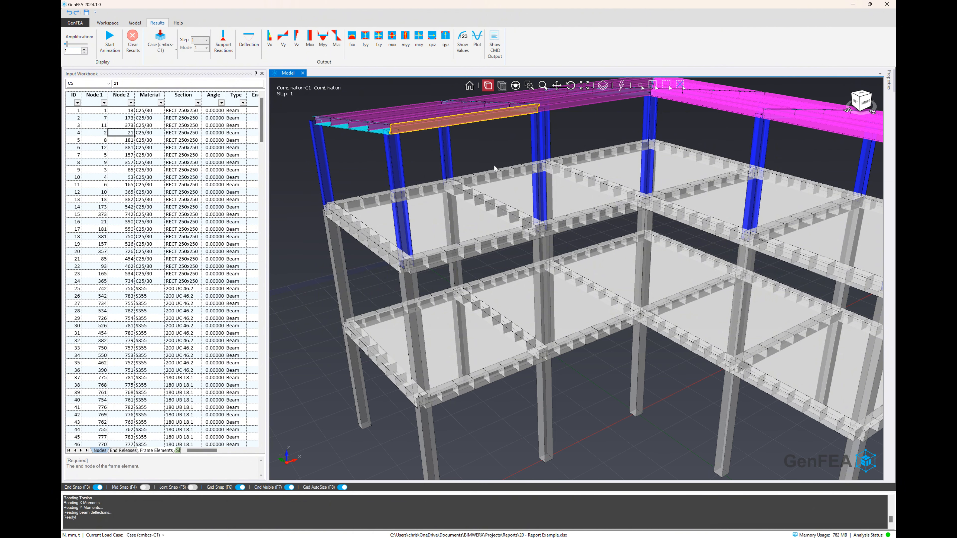
click(476, 45)
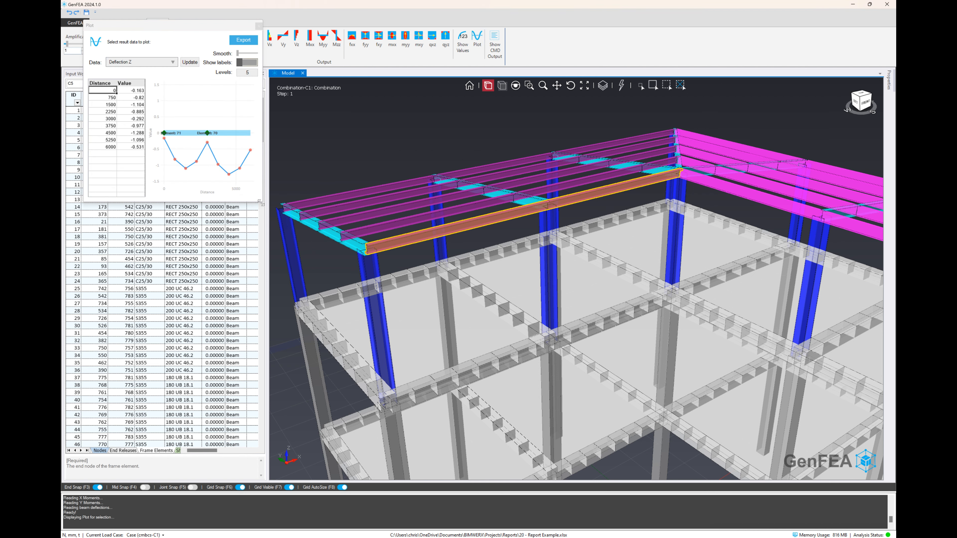
Enlarge the plot window and smooth the purlin's deflection curve to about the middle of the range, closing the plot and clearing the selection when done
drag(260, 202, 469, 282)
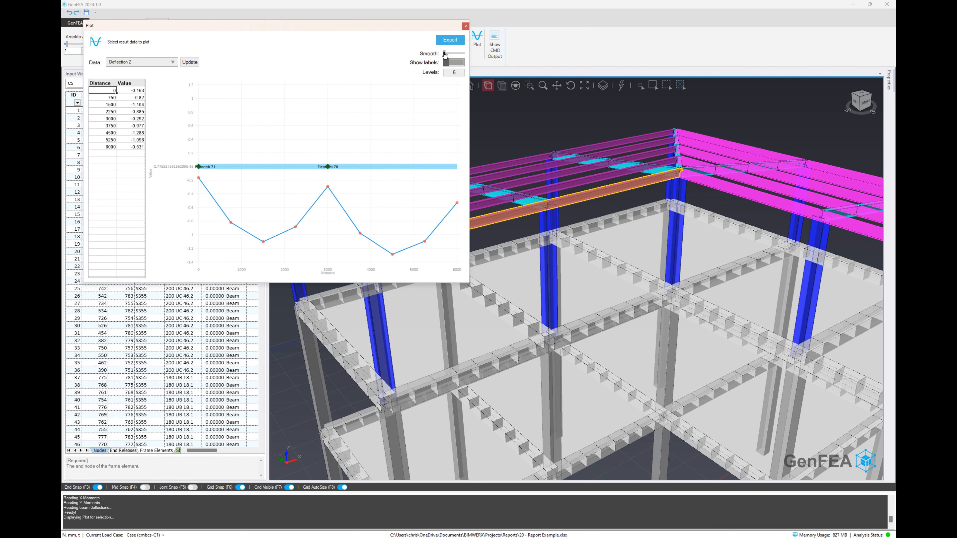
drag(444, 54, 455, 56)
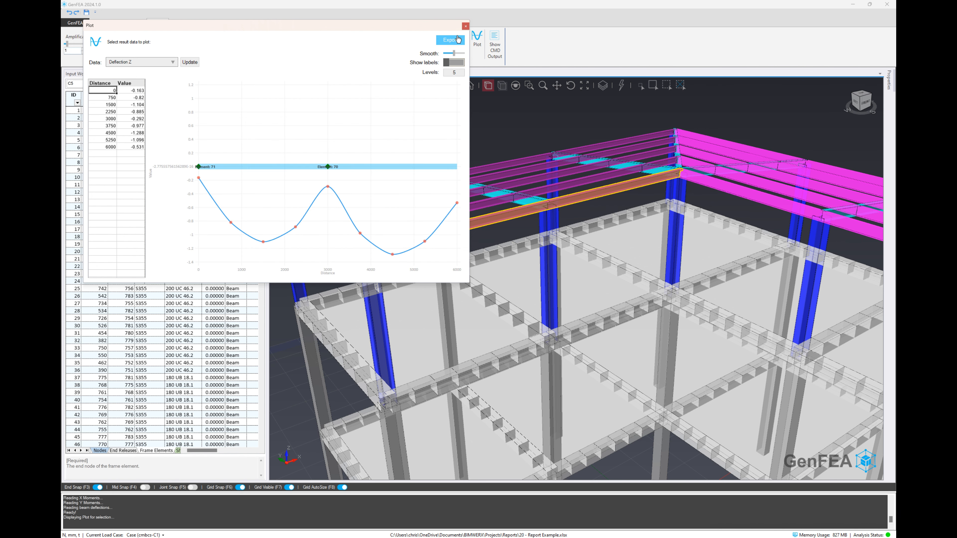
click(466, 27)
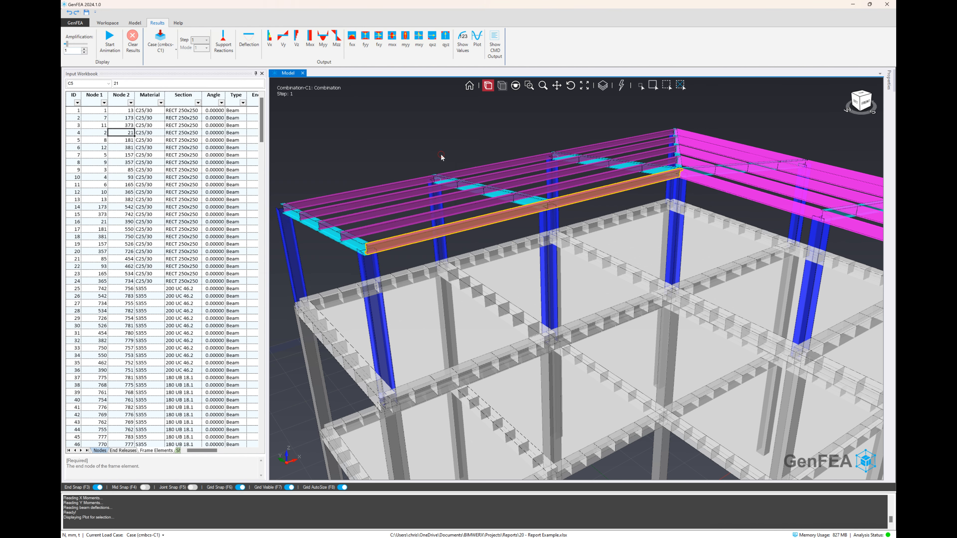
key(Escape)
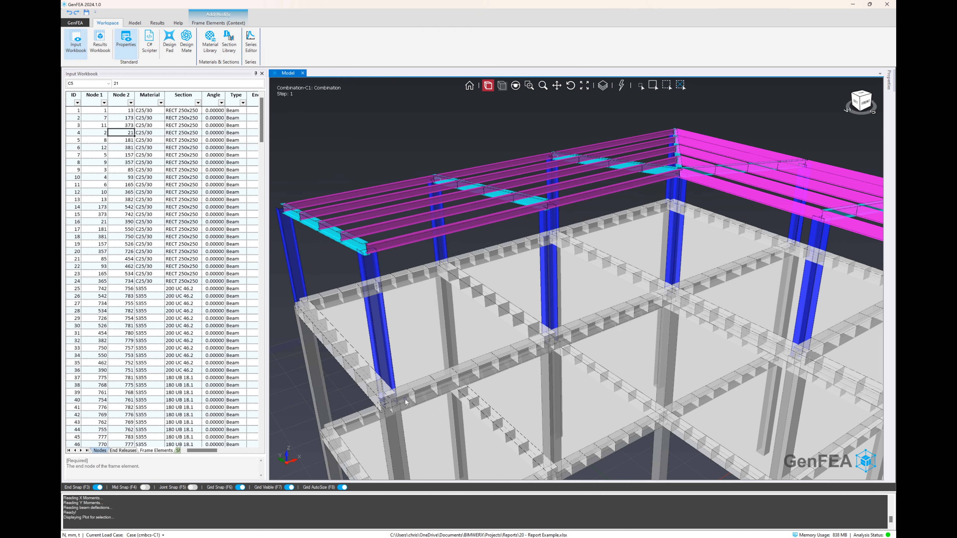
Select the full line of concrete beam elements along the upper floor's front edge and plot its Deflection Z
right_click(406, 402)
click(433, 421)
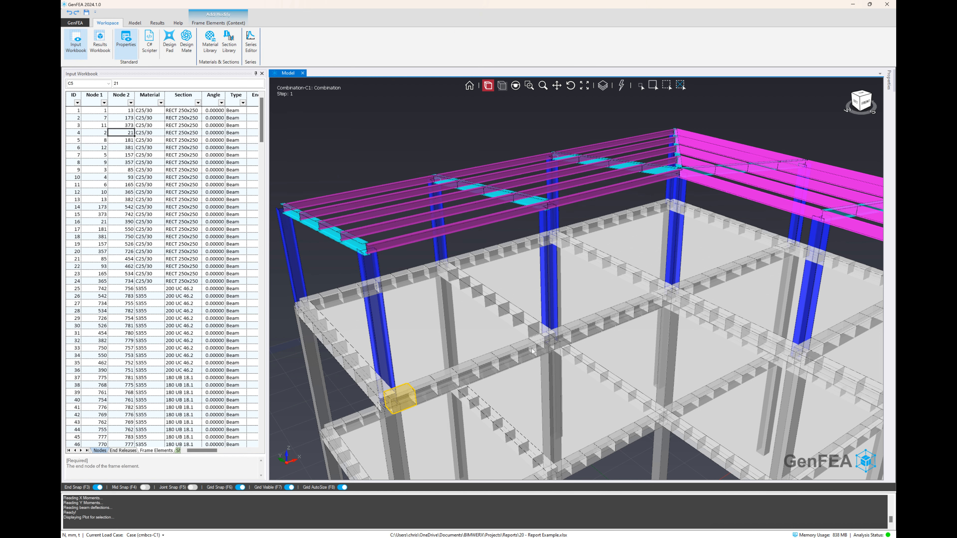
click(532, 350)
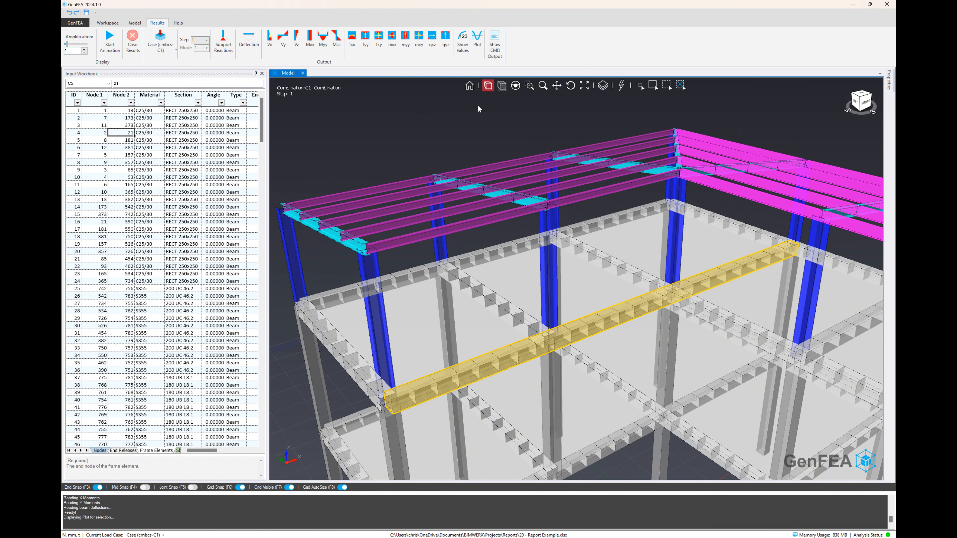
click(477, 39)
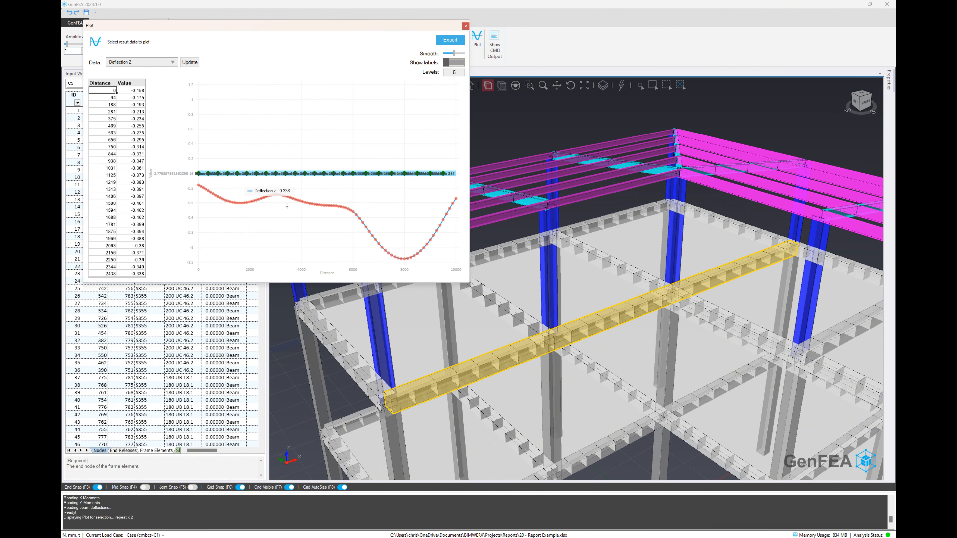
Switch the concrete beam line's plot to Moment Z-Z and reduce the levels to 2
click(142, 62)
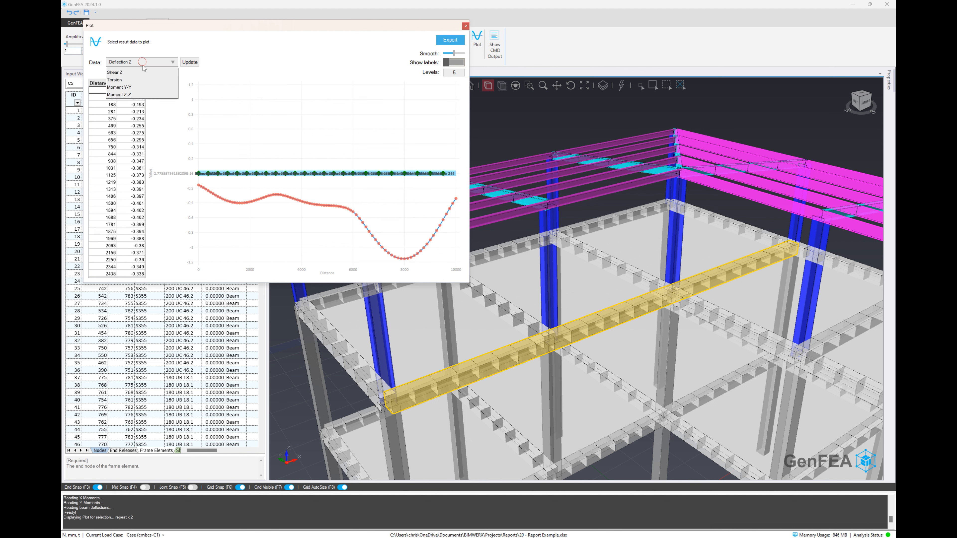
click(141, 130)
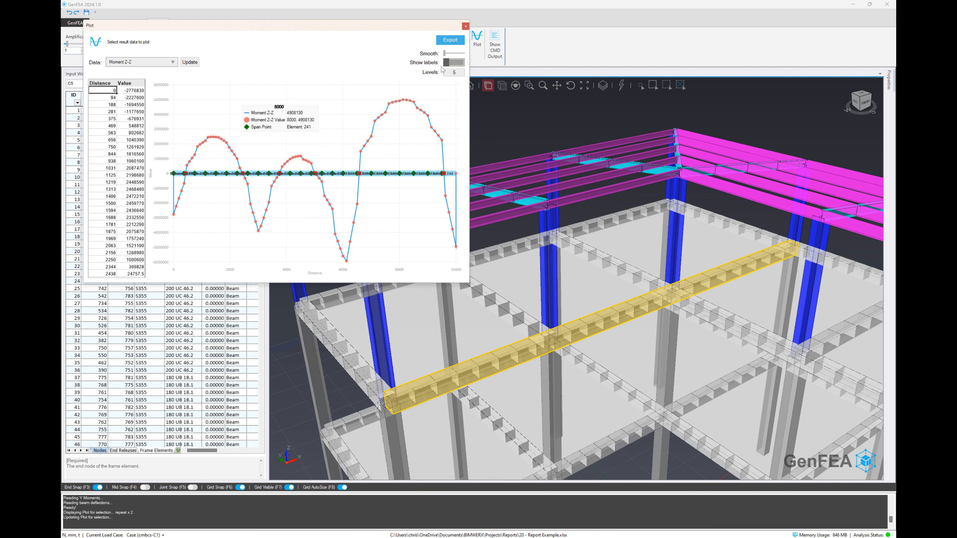
click(453, 73)
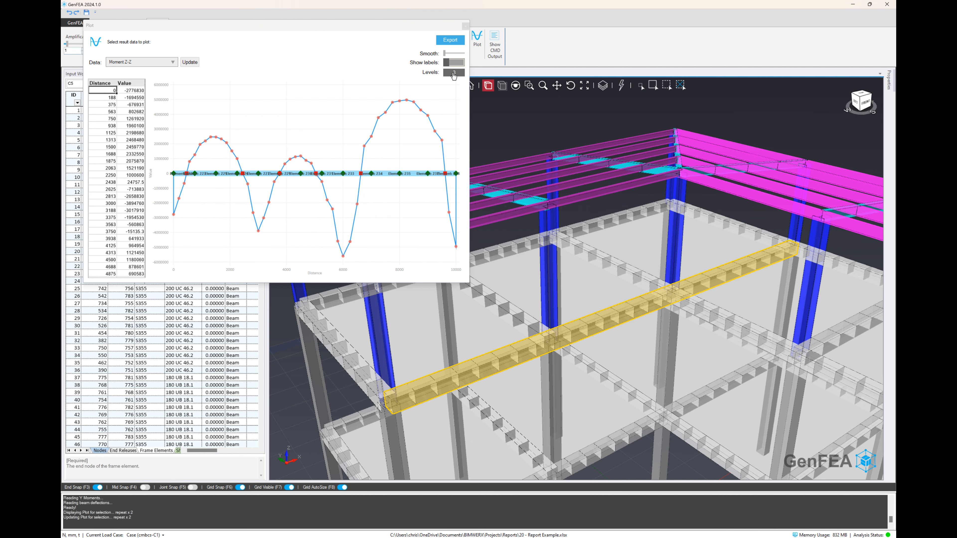
click(453, 73)
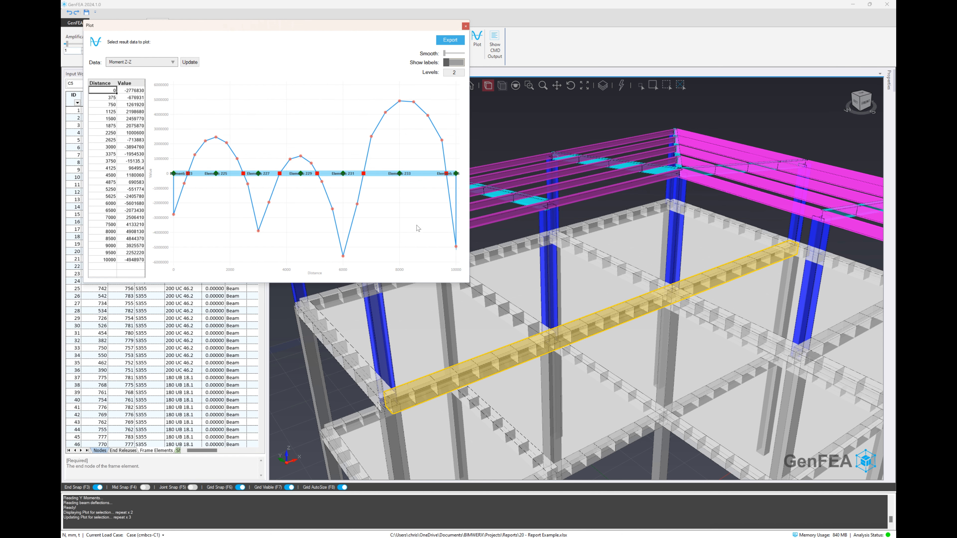
Return the plot to Deflection Z with 5 levels and smooth the curve
click(143, 63)
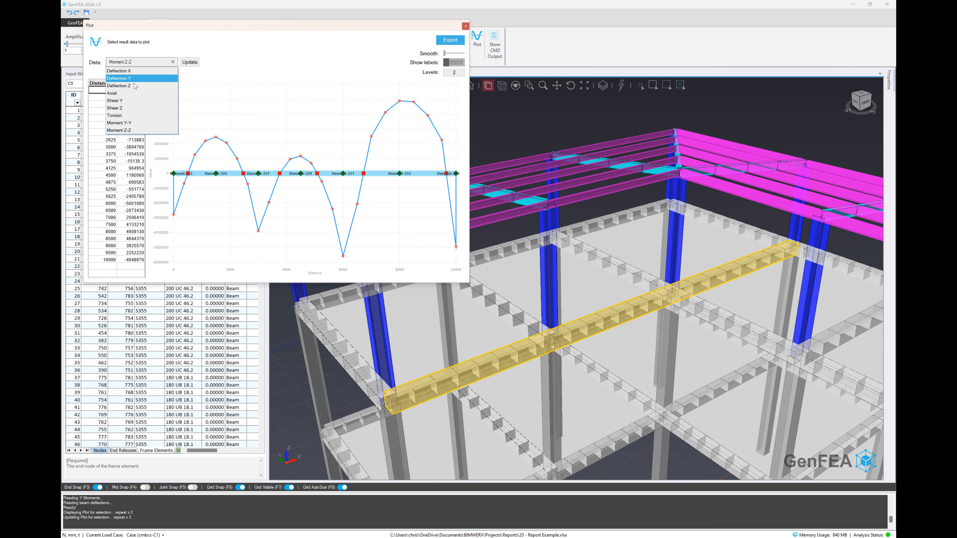
click(135, 86)
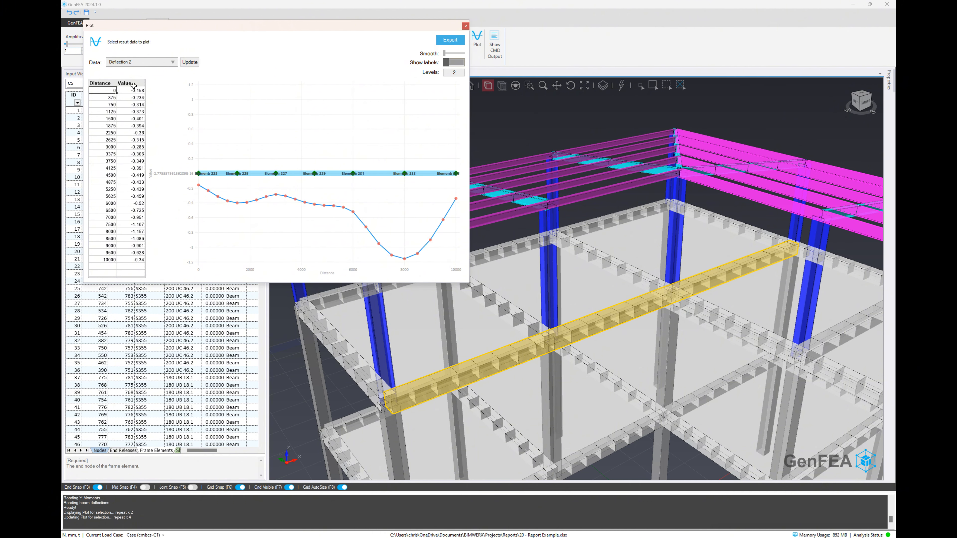
click(455, 73)
text(5)
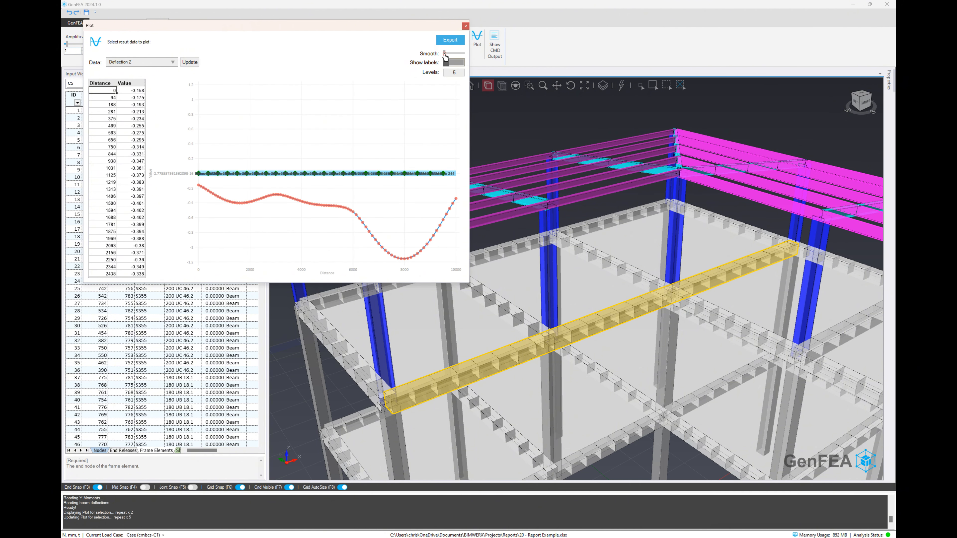
drag(445, 56, 453, 54)
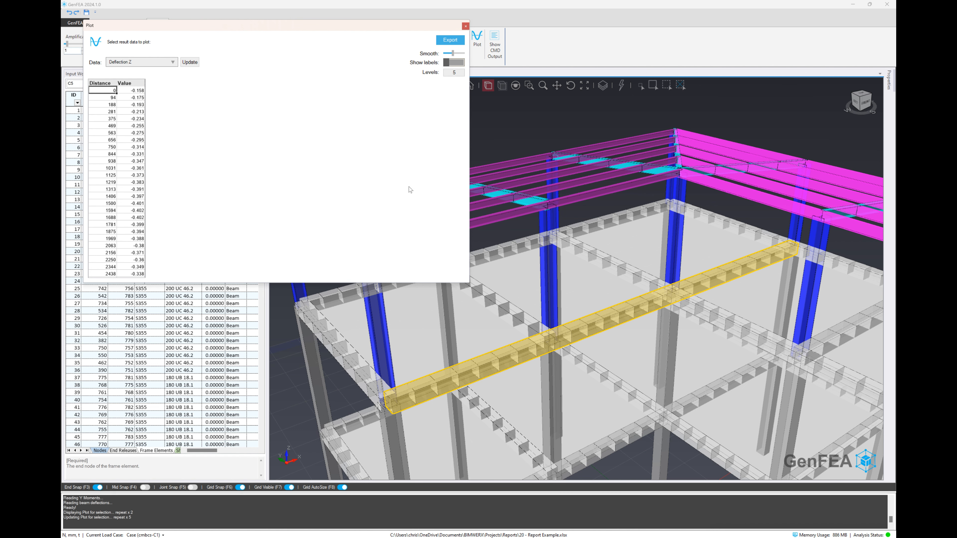
Set the deflection plot to 2 levels with more smoothing, check the point at distance 8000, and close the plot
click(454, 75)
click(454, 75)
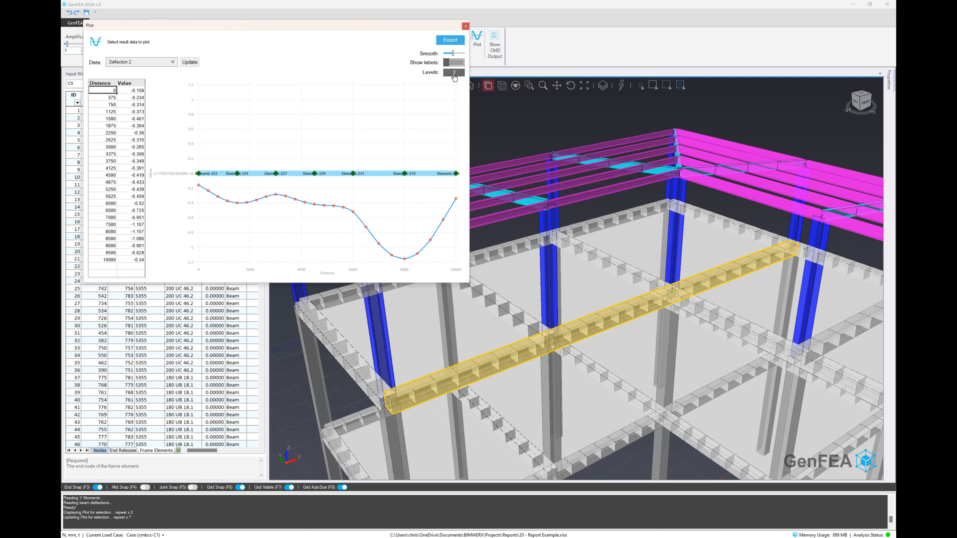
drag(452, 56, 460, 55)
mouse_move(405, 263)
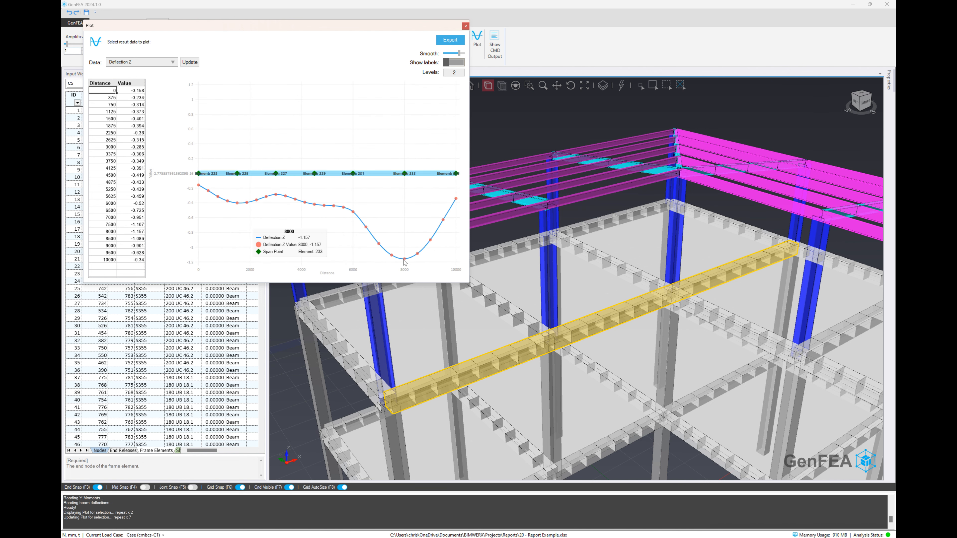
click(466, 26)
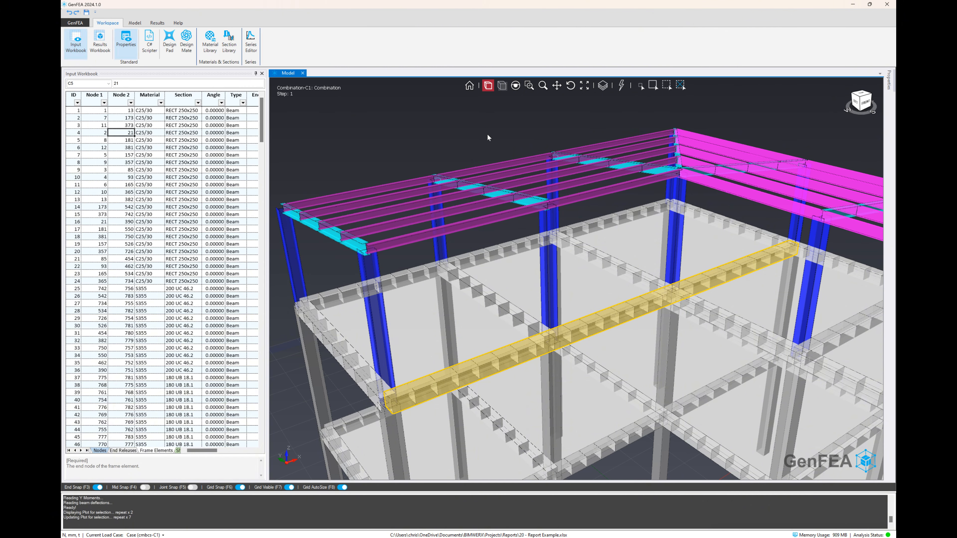